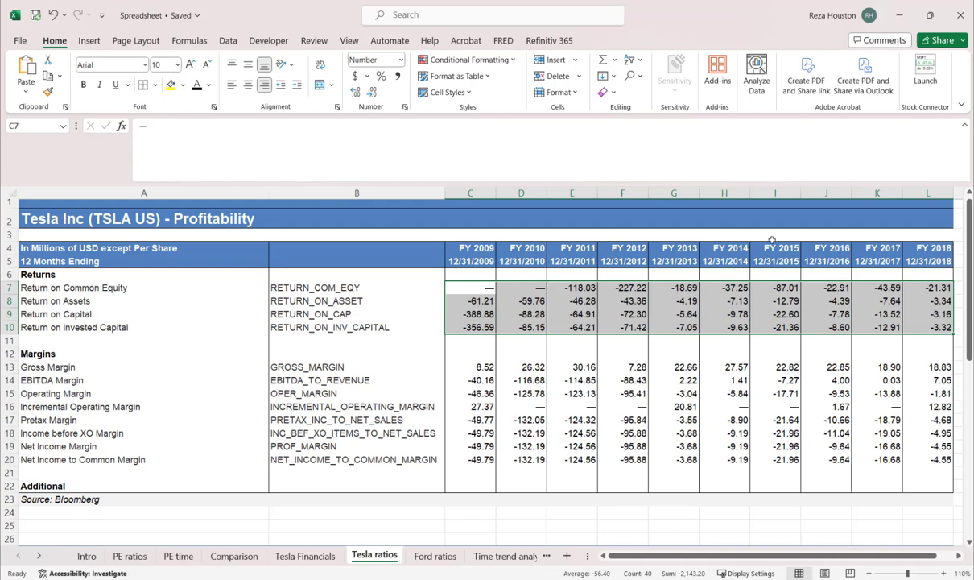
Examine Tesla's return ratios in the Profitability table across the fiscal years, from Return on Common Equity to Return on Capital
left_click(706, 380)
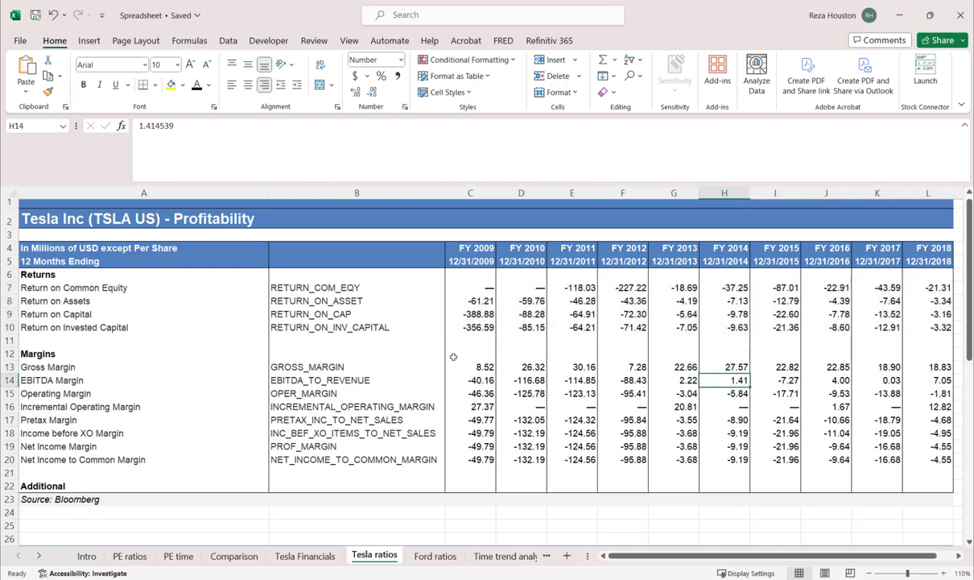
left_click_drag(452, 282, 862, 312)
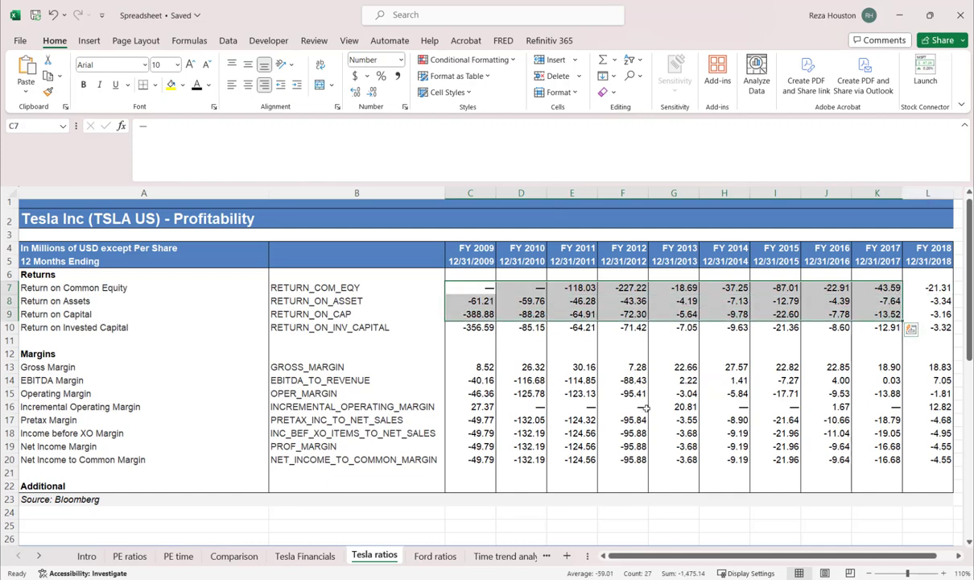
left_click(455, 433)
Review the Cash Ratio row of Tesla's Liquidity table, comparing FY 2009–2013 with FY 2015–2018
scroll(455, 433, "down", 8)
left_click(456, 432)
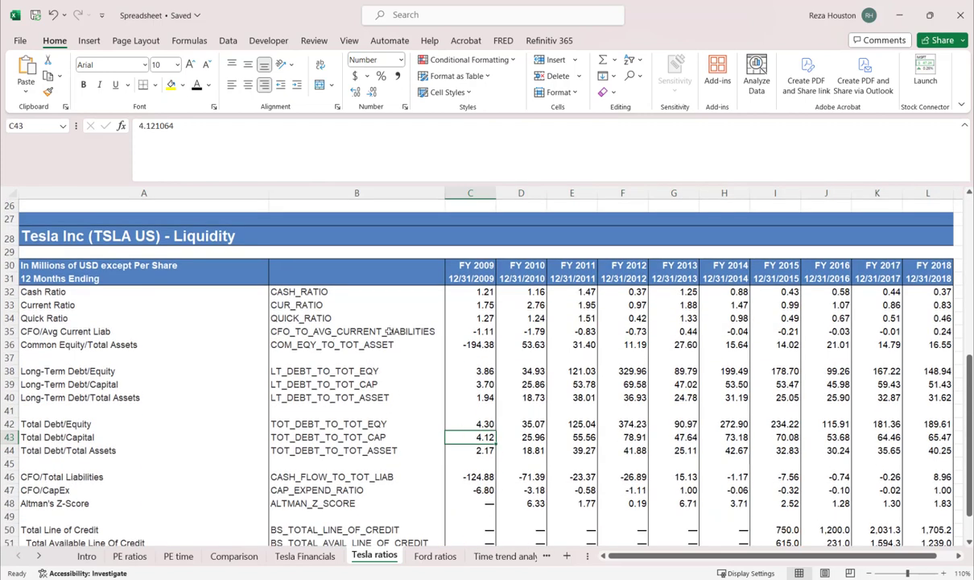
left_click_drag(465, 291, 680, 291)
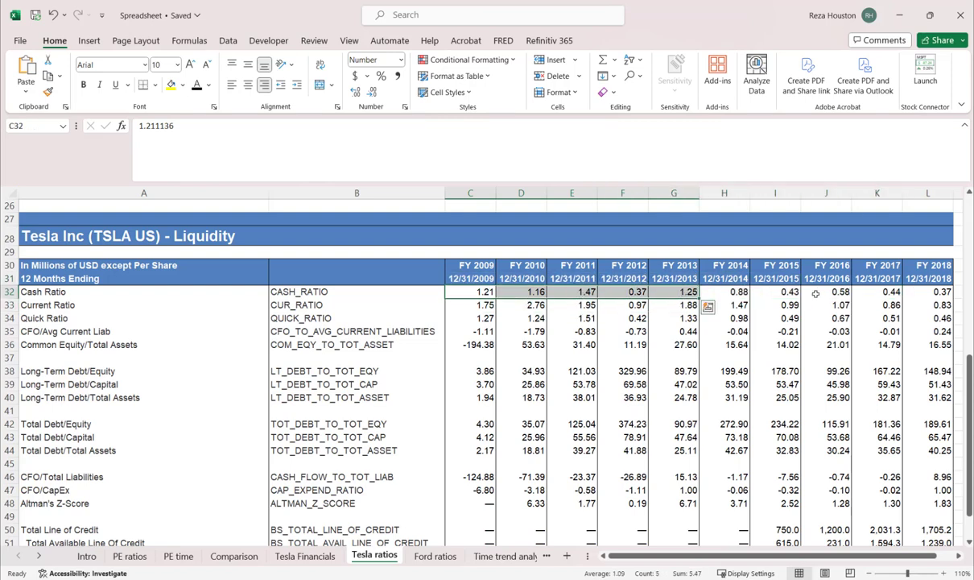
left_click_drag(772, 292, 914, 292)
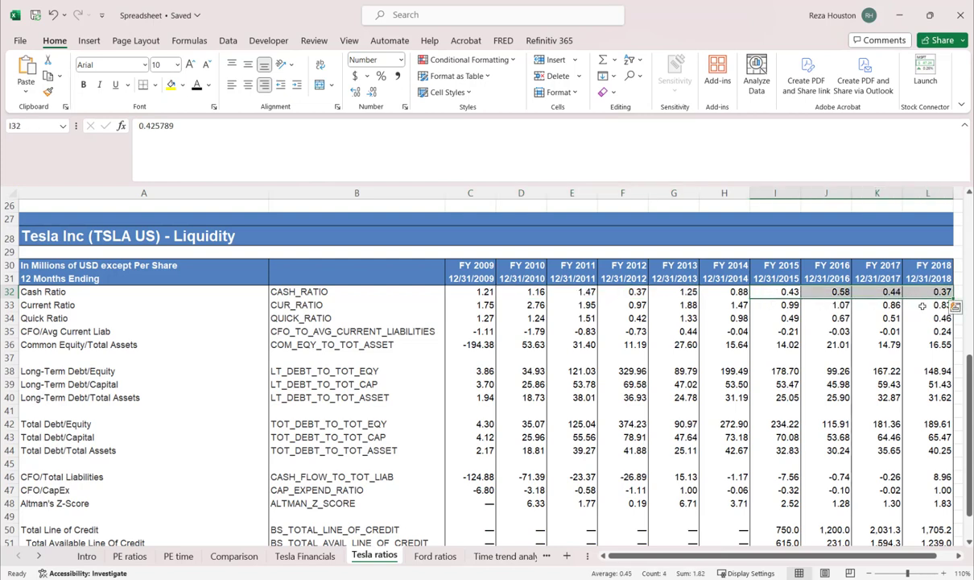
left_click_drag(925, 305, 848, 291)
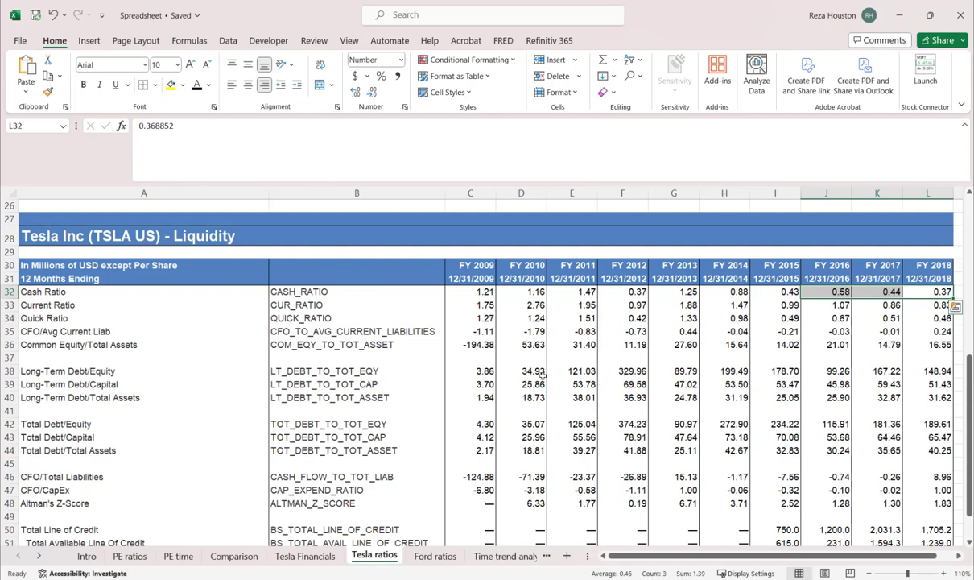
Examine Tesla's Long-Term Debt/Equity from FY 2009 to FY 2018, checking FY 2012 and the last four years separately
left_click_drag(455, 370, 890, 372)
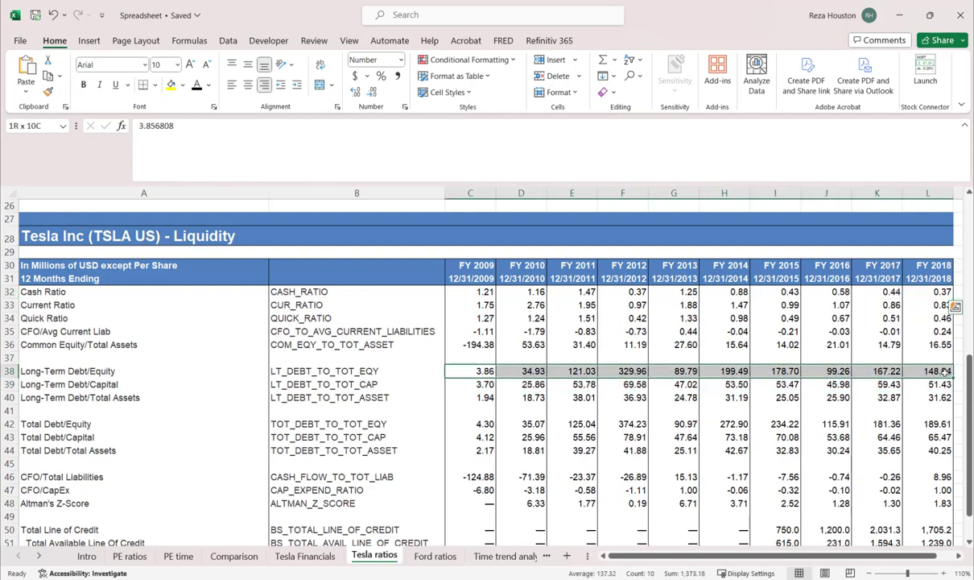
left_click(632, 372)
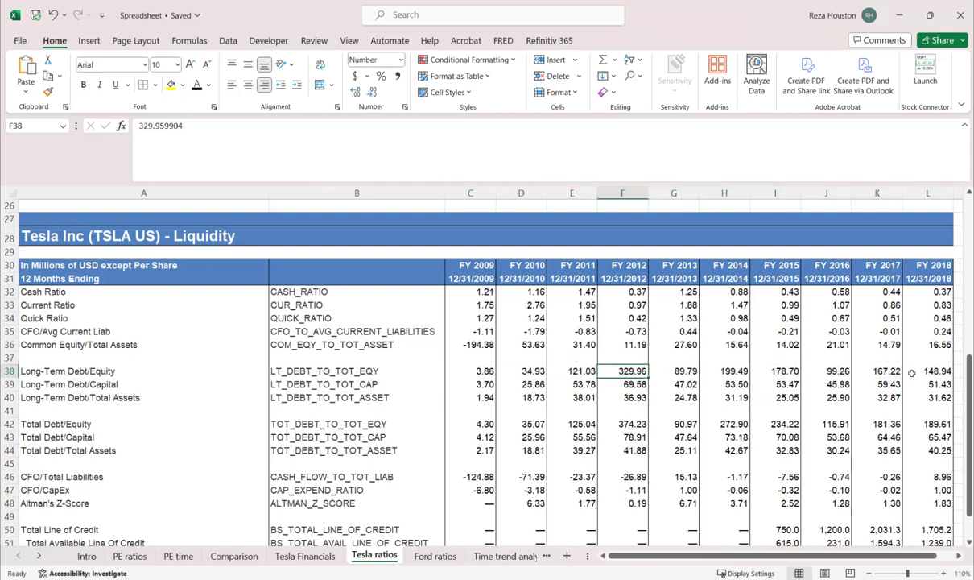
left_click_drag(906, 363, 759, 367)
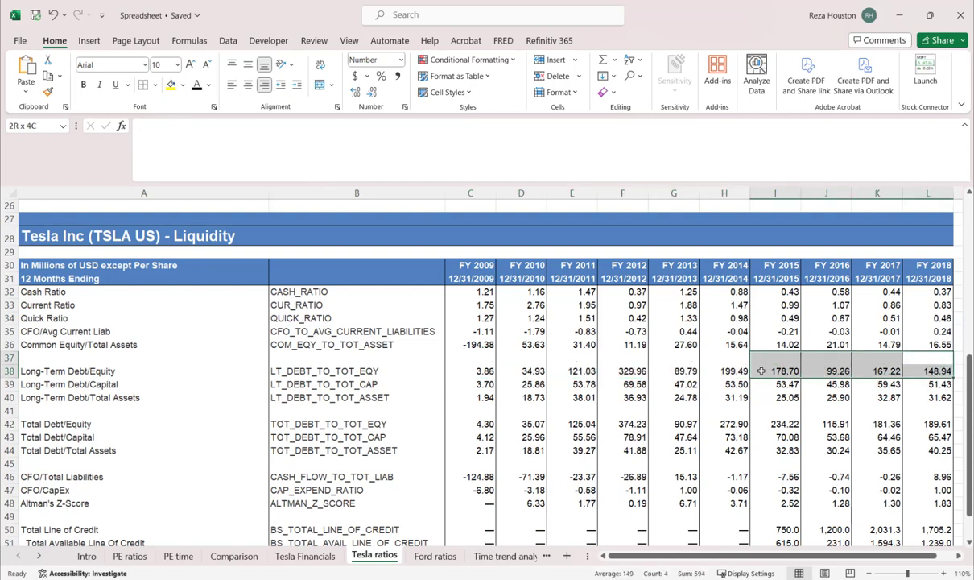
left_click_drag(760, 370, 760, 370)
Examine Tesla's Altman's Z-Score across all fiscal years, checking FY 2011 and FY 2017 individually
left_click_drag(479, 504, 909, 504)
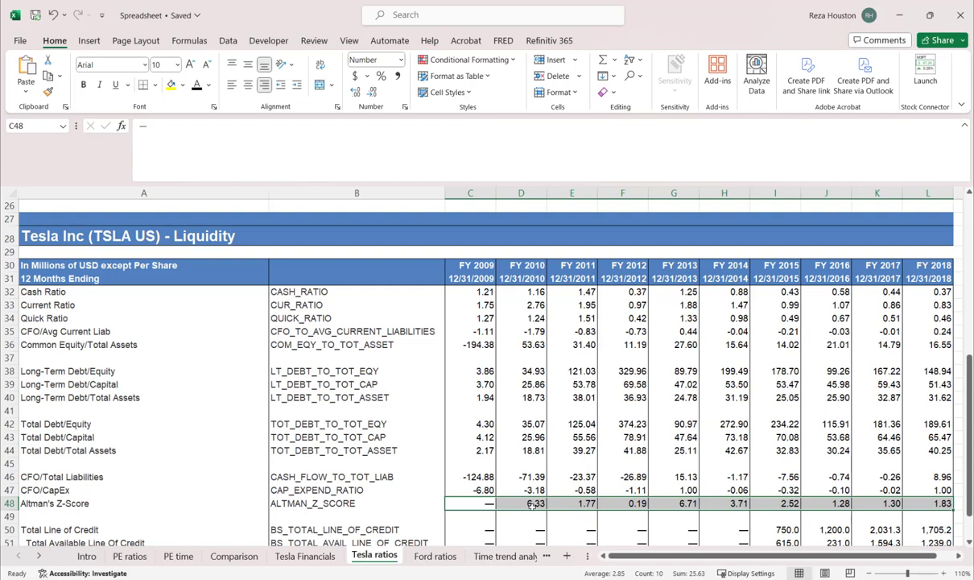
left_click(556, 502)
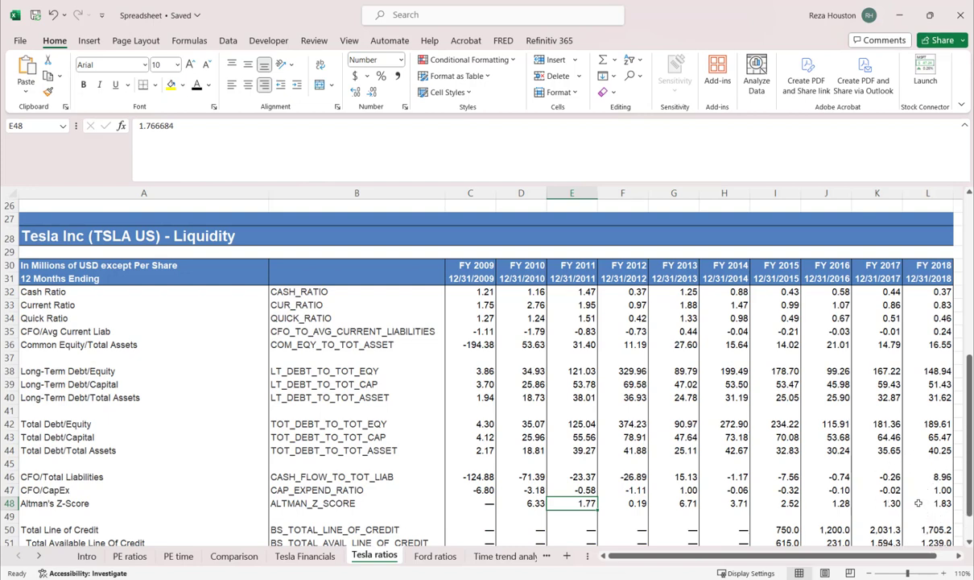
left_click(888, 502)
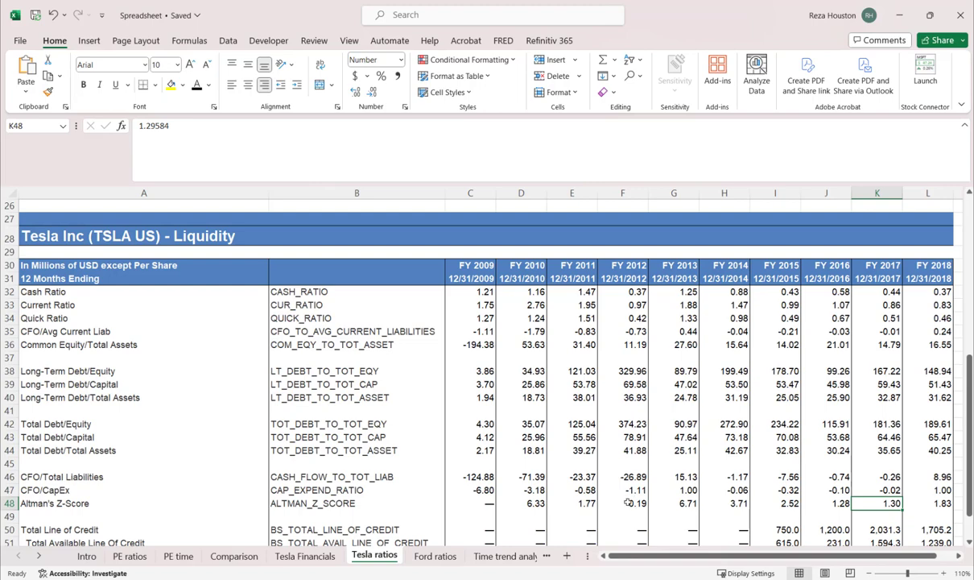
Look through the rest of Tesla's Liquidity table down to Total Commercial Paper Outstanding and return to the margin rows
key("Down")
key("Down")
key("Down")
key("Down")
key("Down")
key("Down")
key("Down")
key("Down")
key("Down")
key("Down")
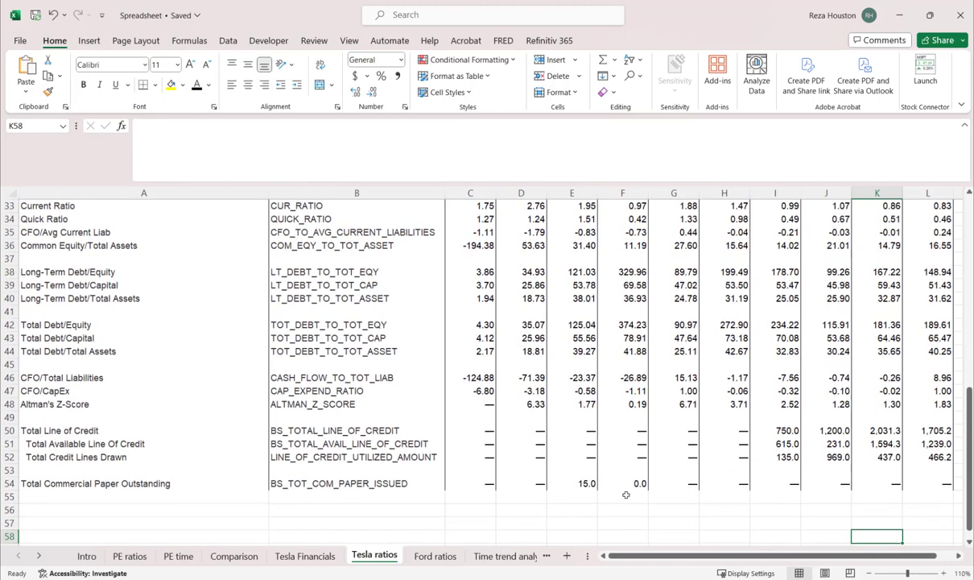
key("Up")
key("Up")
key("Up")
key("Up")
key("Up")
key("Up")
key("Up")
key("Up")
key("Up")
key("Up")
key("Up")
key("Up")
key("Up")
key("Up")
key("Up")
key("Up")
key("Up")
key("Up")
key("Up")
key("Up")
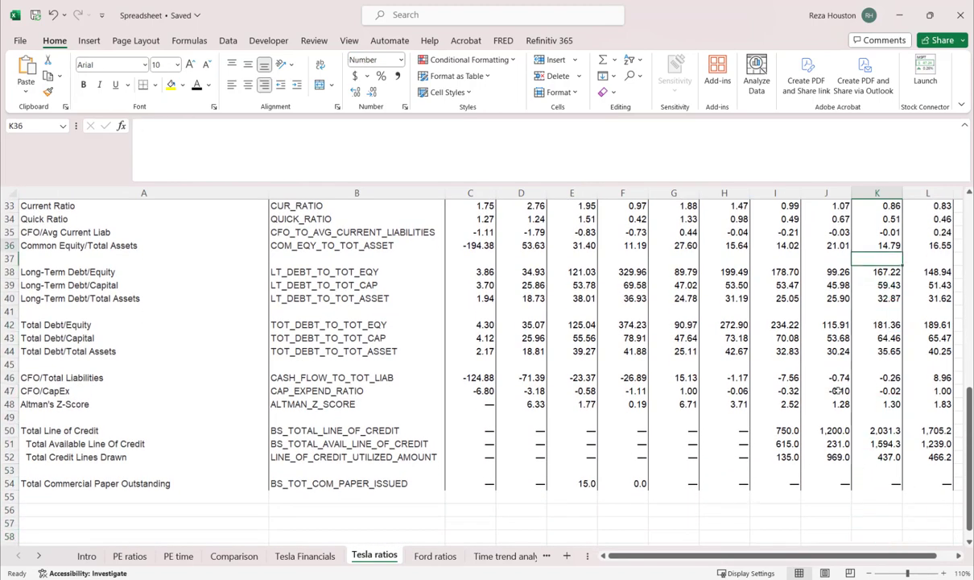
key("Up")
key("Up")
key("Up")
key("Up")
key("Up")
key("Up")
key("Up")
key("Up")
key("Up")
key("Up")
key("Up")
key("Up")
key("Up")
key("Up")
key("Up")
key("Up")
key("Up")
key("Up")
key("Up")
key("Up")
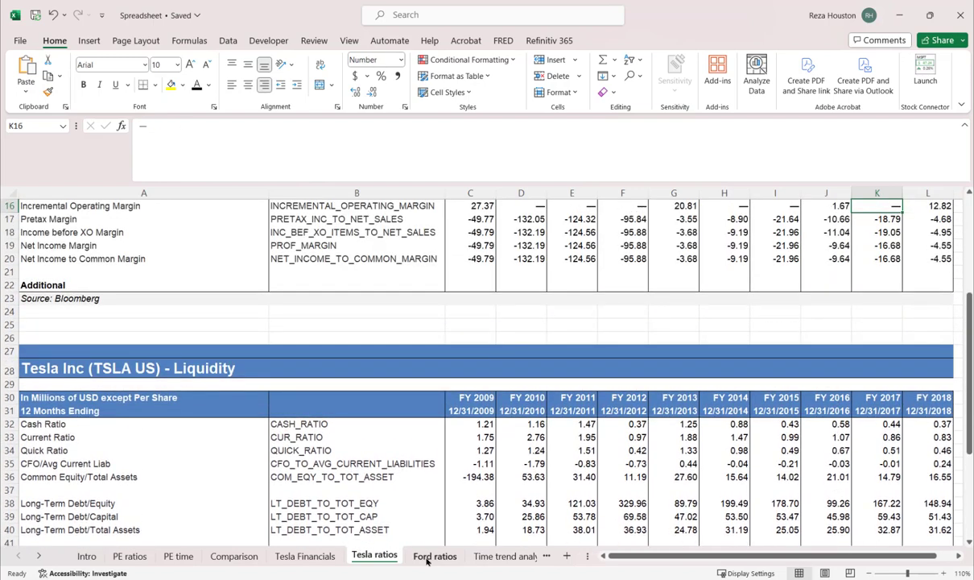
Open the Ford ratios sheet and review Ford's return ratios and Gross Margin from FY 2009 to FY 2018
left_click(427, 558)
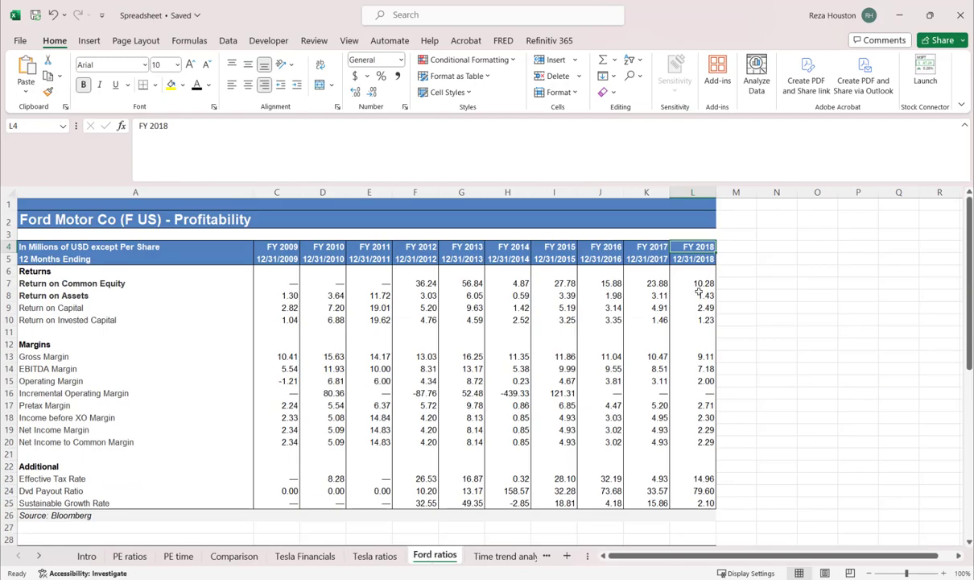
left_click_drag(694, 285, 280, 297)
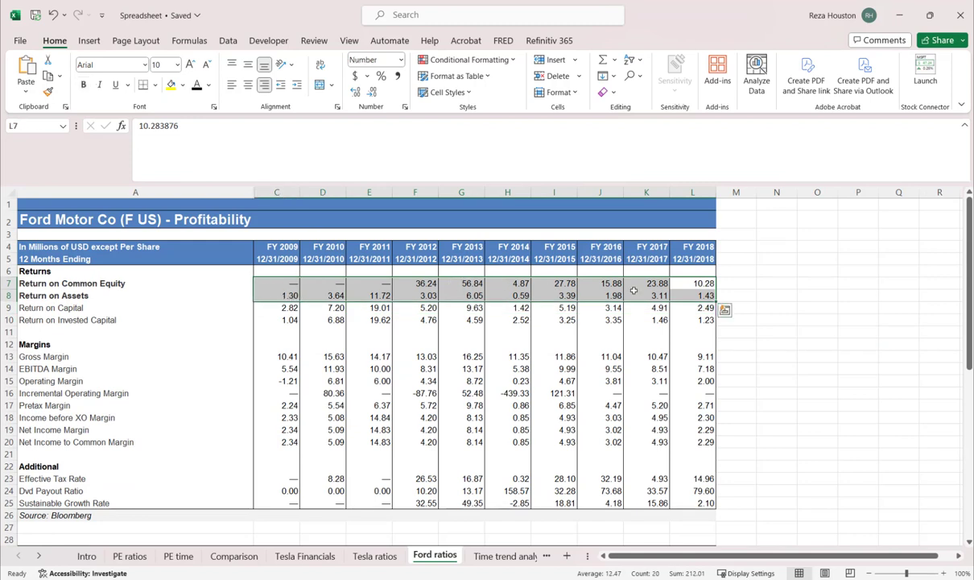
left_click_drag(270, 295, 702, 306)
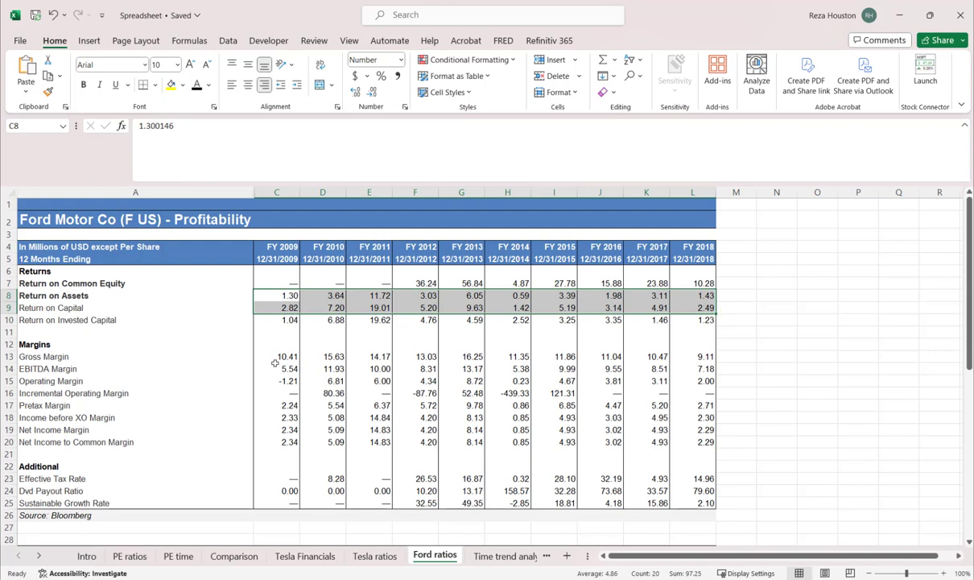
left_click_drag(265, 360, 685, 354)
left_click(465, 356)
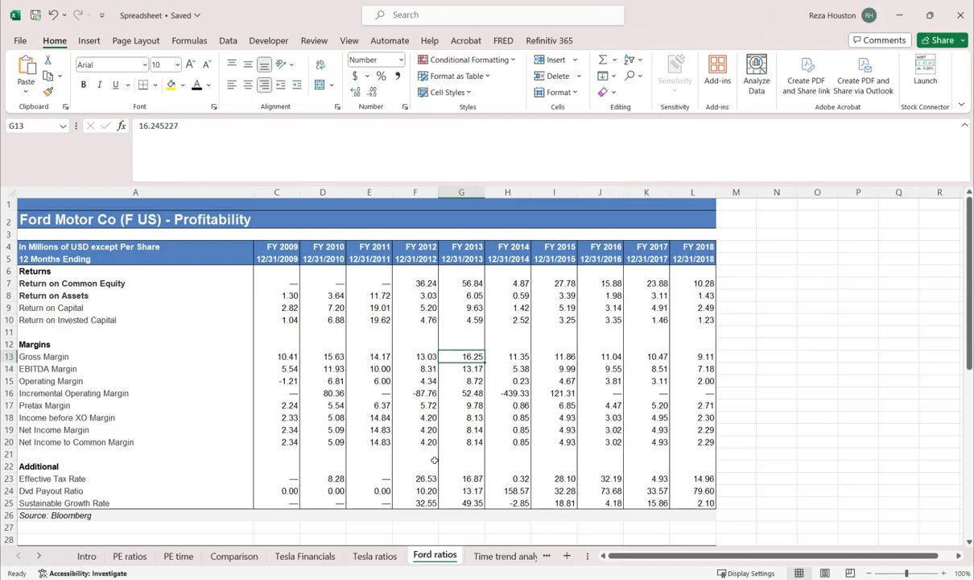
Examine Ford's Dvd Payout Ratio for FY 2012–2018 and check the FY 2011 and FY 2012 values individually
left_click(697, 491)
left_click_drag(696, 491, 428, 487)
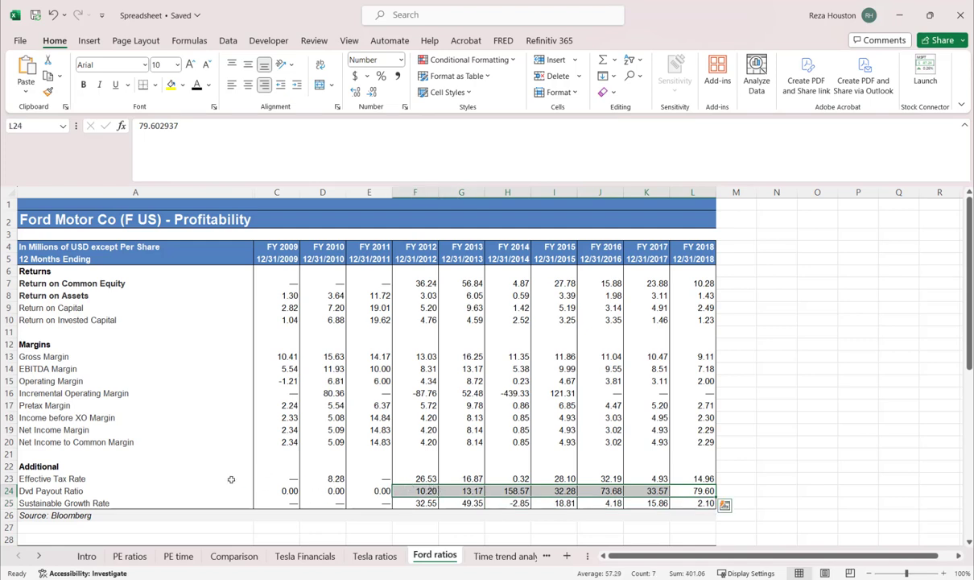
left_click(375, 490)
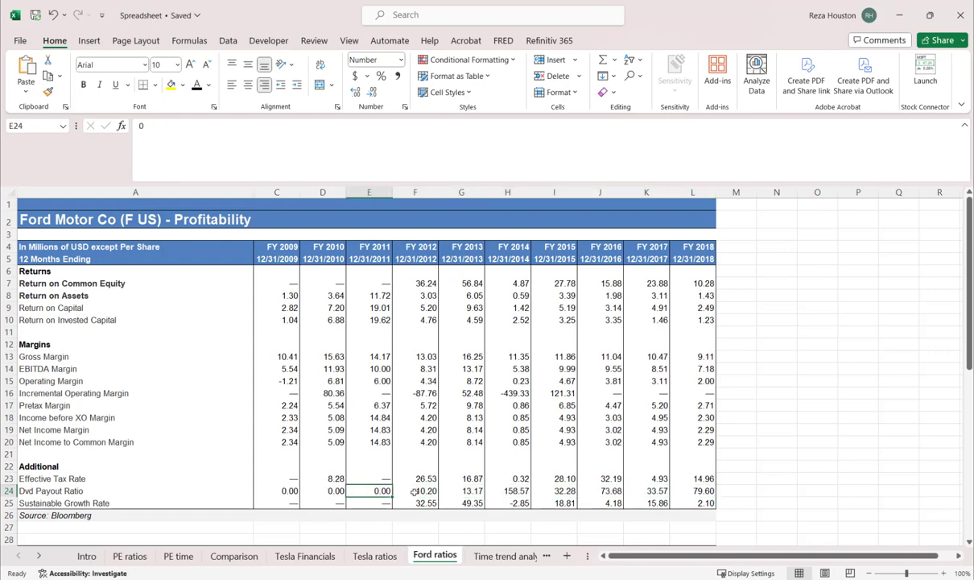
left_click(413, 490)
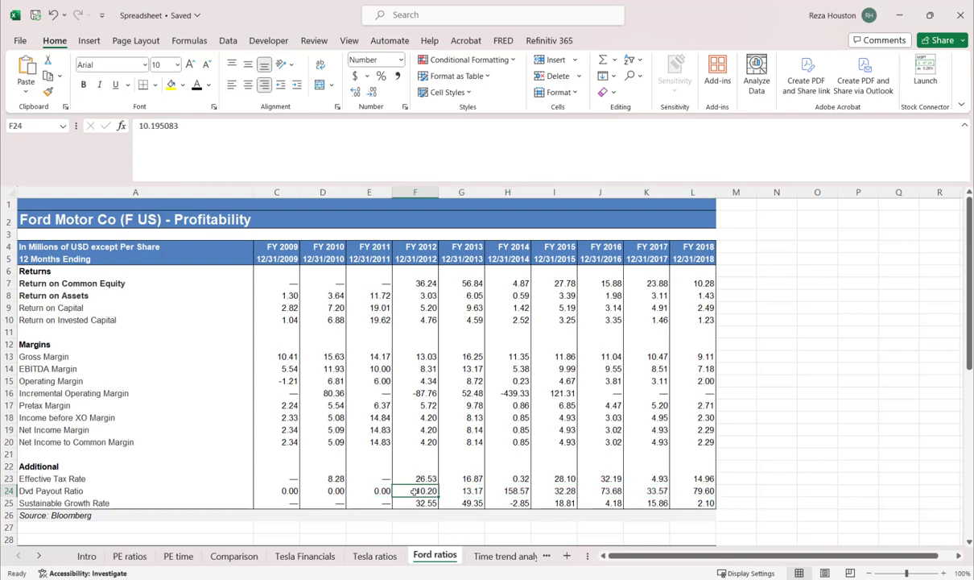
In Ford's Liquidity table, review the Current Ratio for FY 2015–2018 and Long-Term Debt/Equity for FY 2011–2018
key("Page_Down")
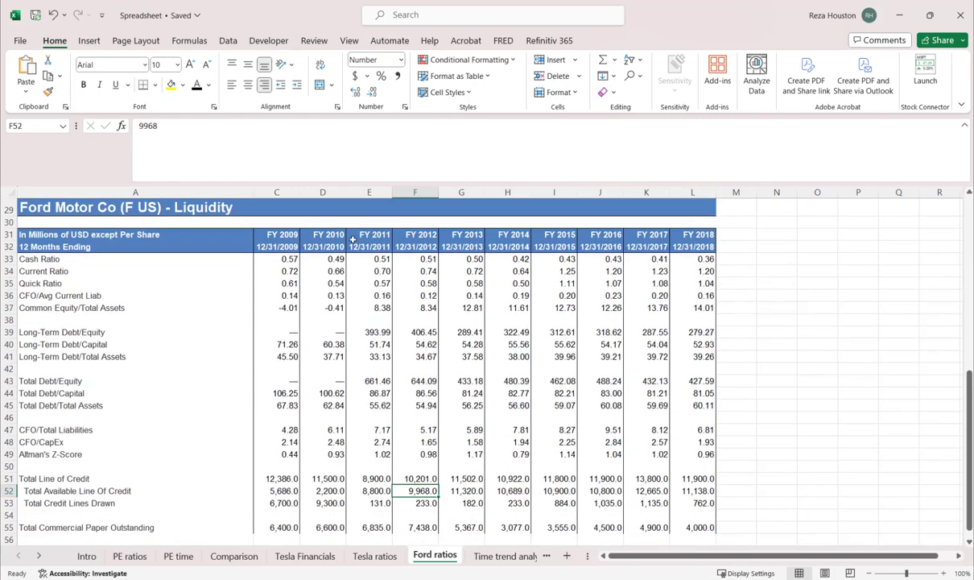
left_click_drag(684, 271, 547, 272)
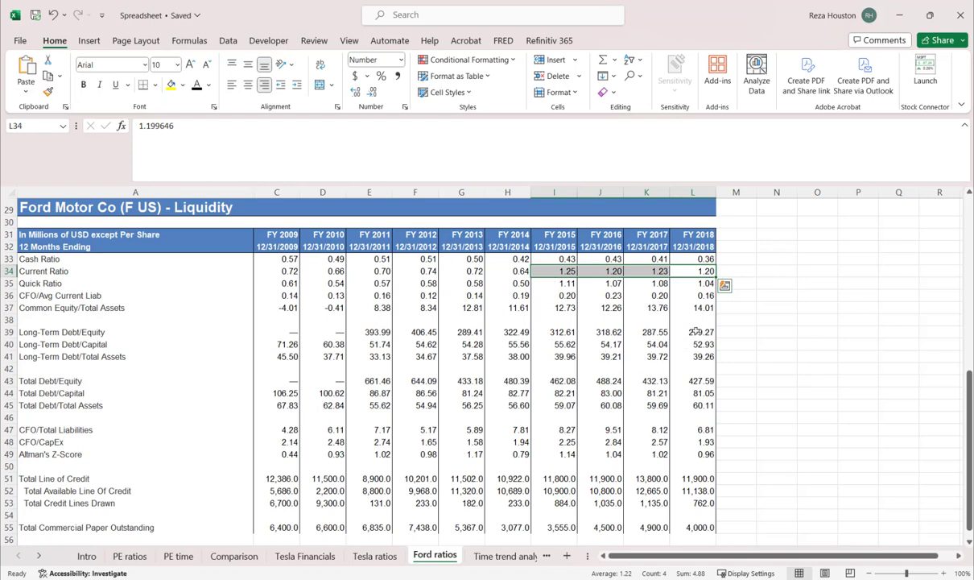
left_click_drag(691, 331, 367, 330)
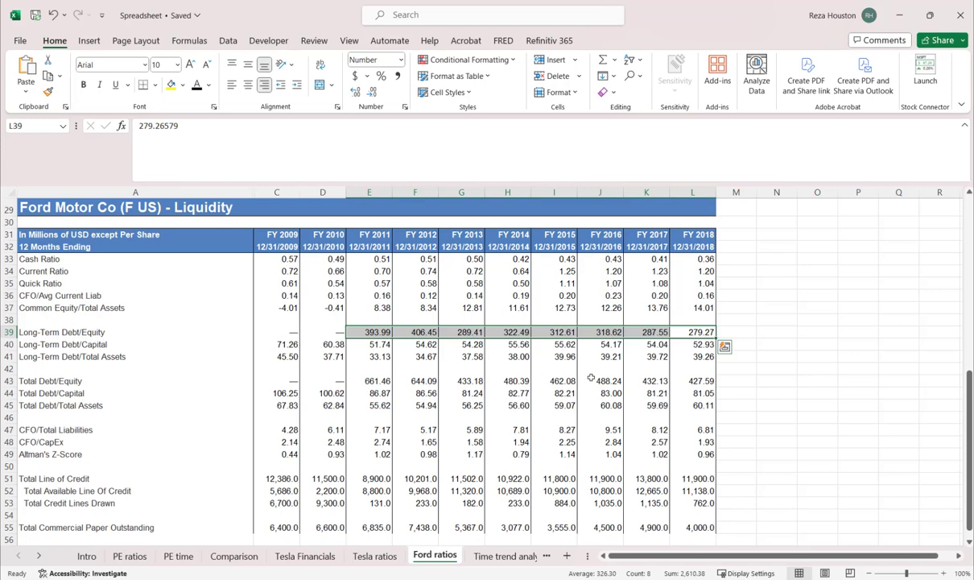
key("ctrl+q")
left_click(685, 332)
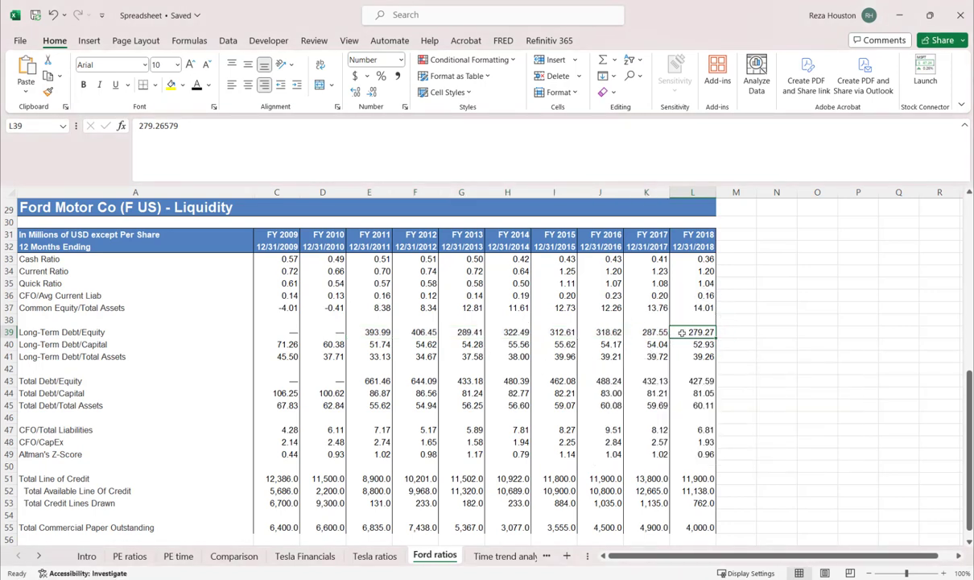
left_click(610, 333, "shift")
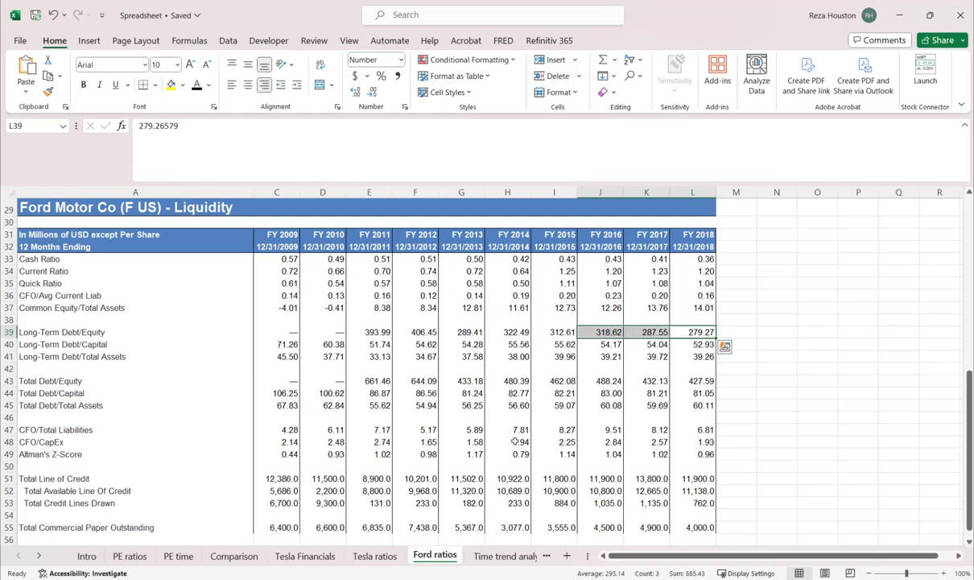
Examine Ford's Altman's Z-Score for all fiscal years and compare it with Long-Term Debt/Equity for FY 2011–2018
left_click_drag(694, 454, 292, 455)
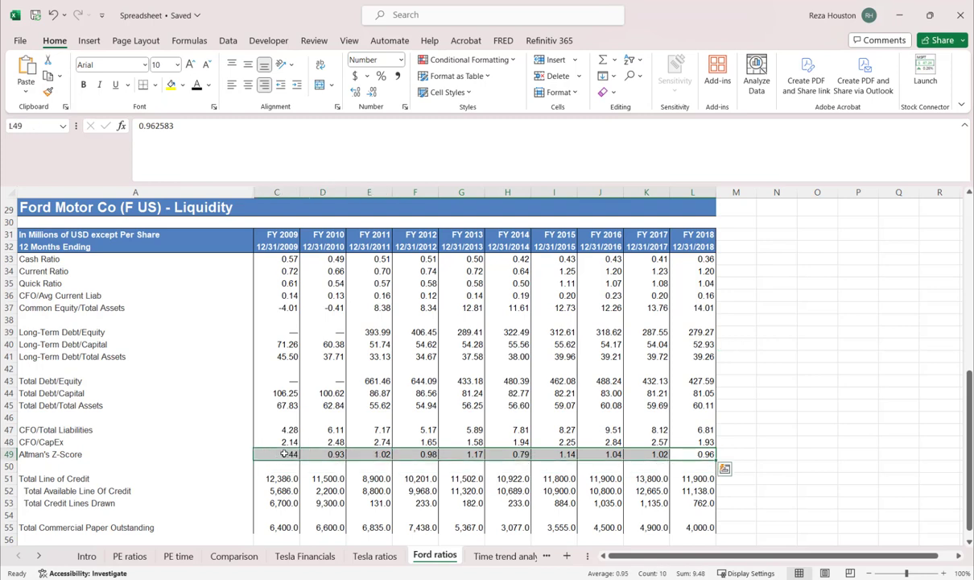
left_click(284, 454)
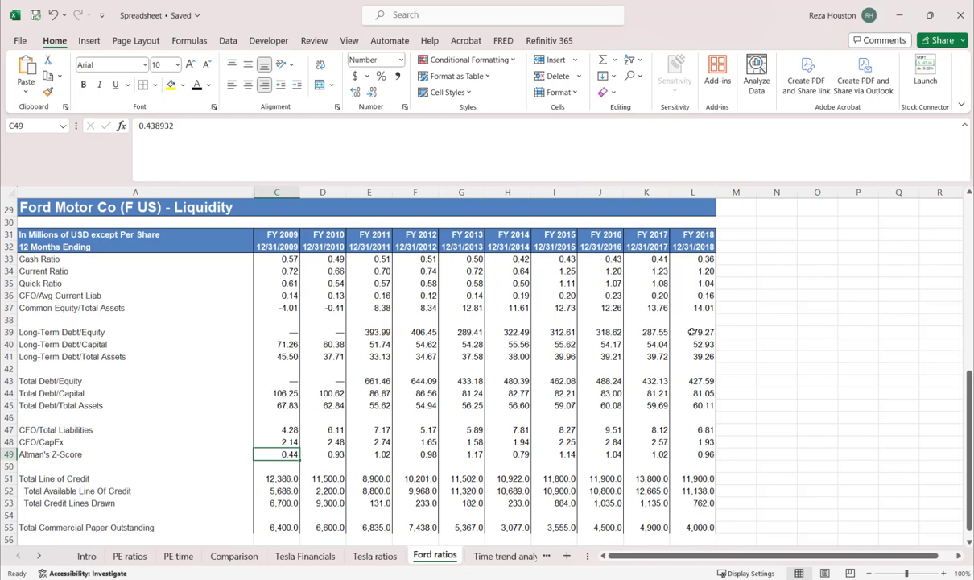
left_click_drag(690, 332, 373, 336)
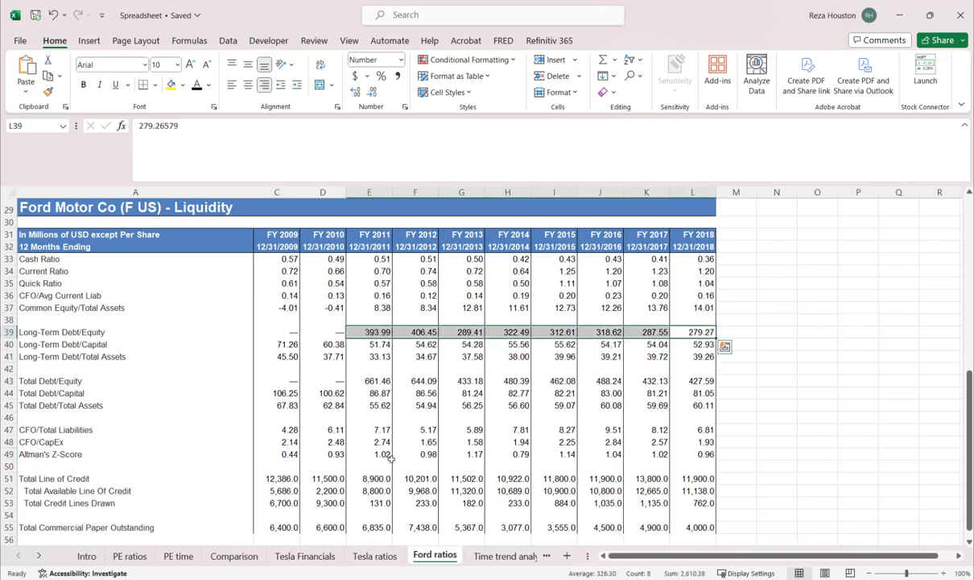
left_click(414, 479)
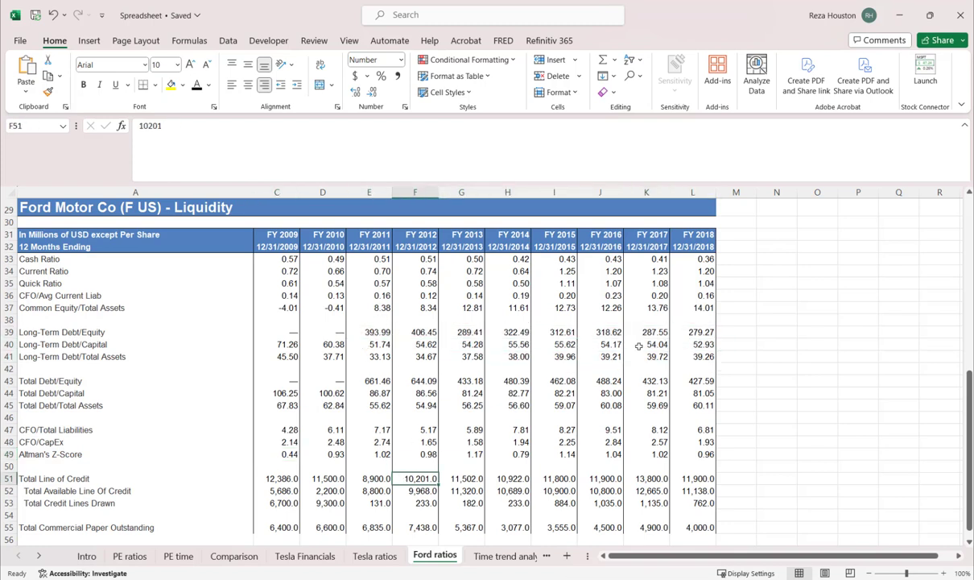
Open the Time trend analysis sheet and compare the Ford and Tesla series in the Auto Manufacturer ROE chart
left_click(504, 555)
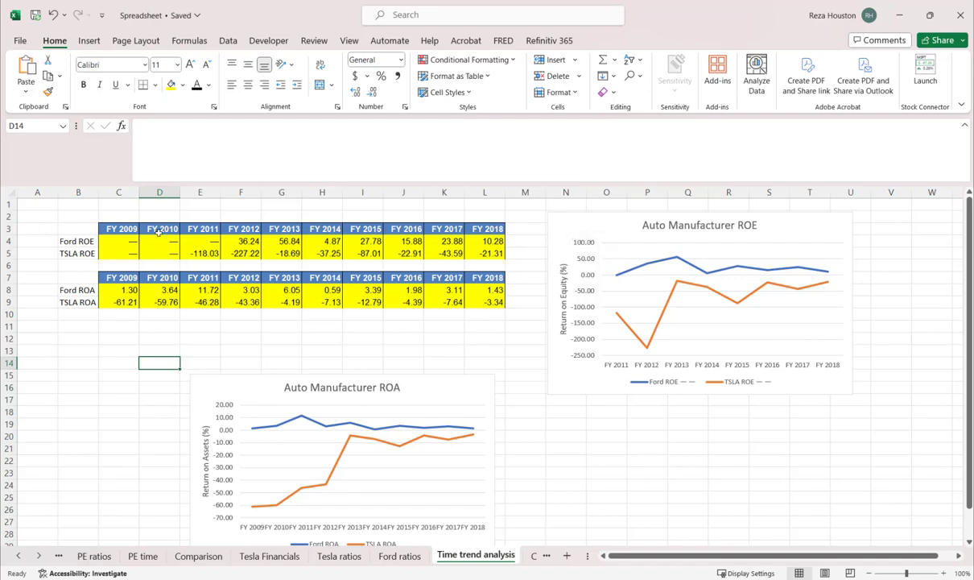
left_click_drag(197, 240, 326, 241)
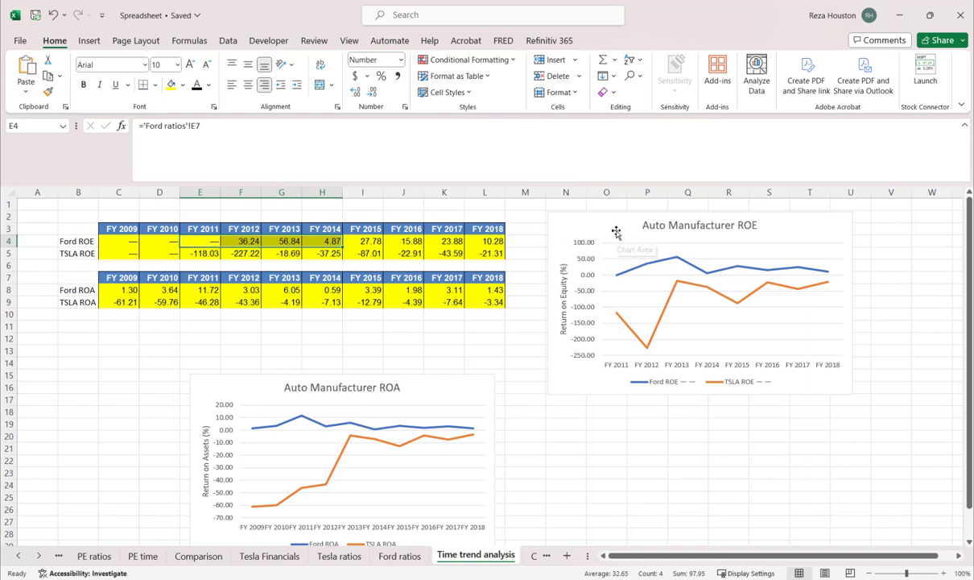
mouse_move(645, 344)
mouse_move(687, 287)
left_click(651, 266)
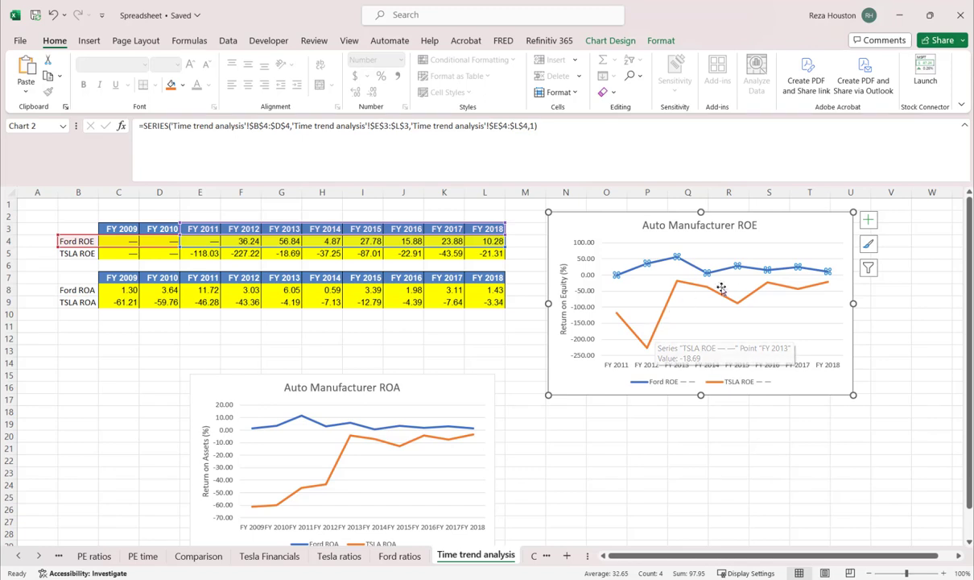
mouse_move(826, 283)
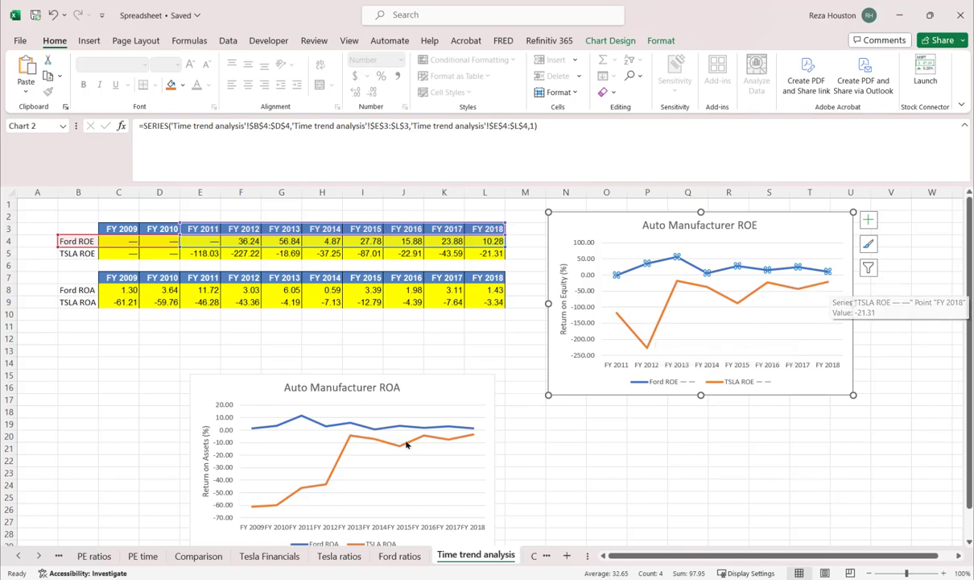
Examine the Ford ROA series in the Auto Manufacturer ROA chart and move the chart slightly higher on the sheet
left_click(263, 428)
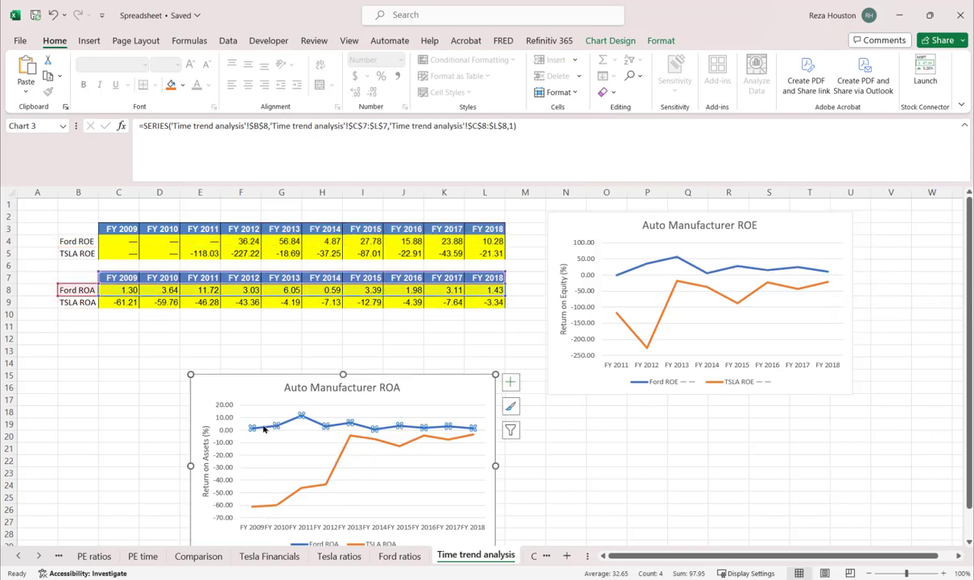
left_click_drag(257, 376, 251, 338)
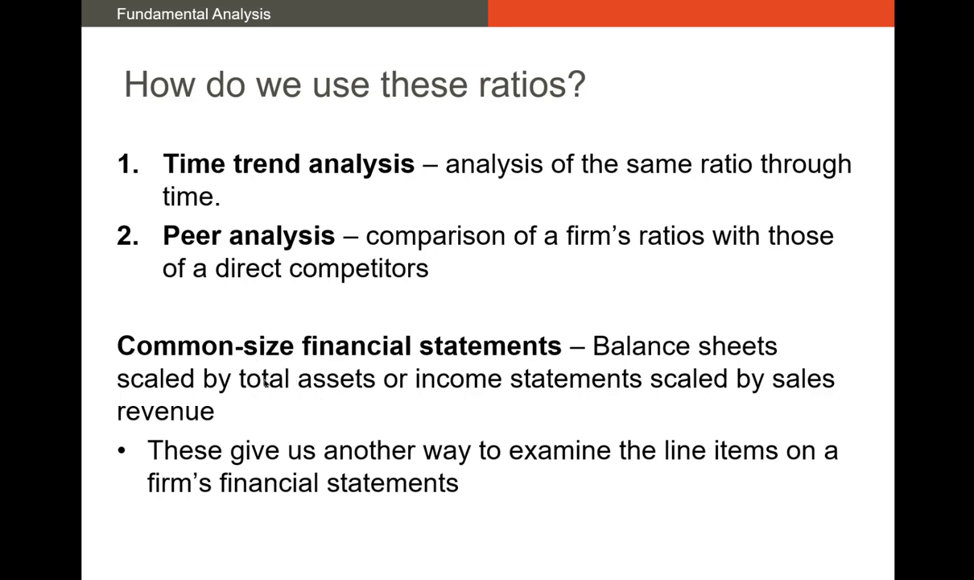
left_click(305, 383)
left_click(780, 383)
left_click(778, 386)
Switch from the slides to the Common Size sheet in Excel and narrow column A to fit its line-item labels
key("alt+Tab")
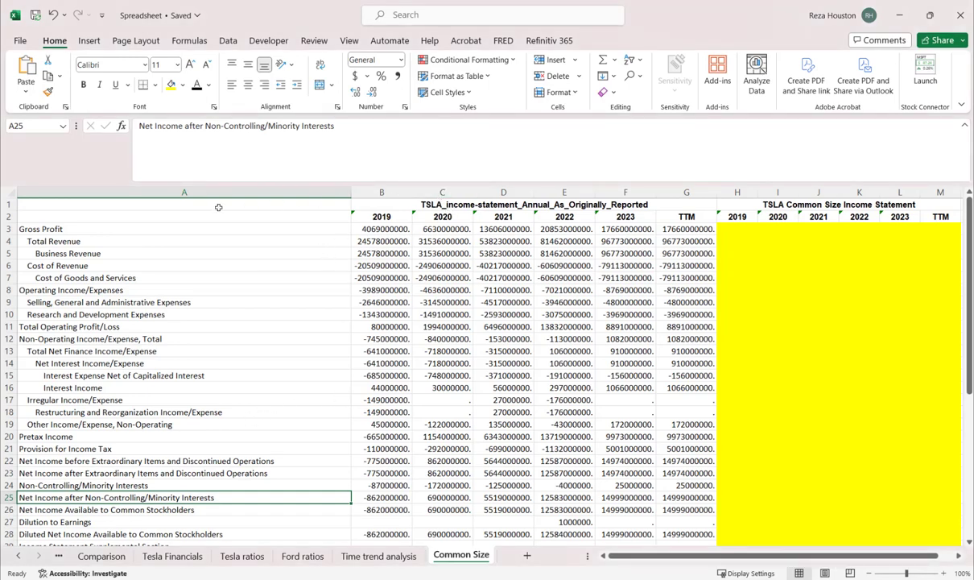
left_click_drag(354, 191, 630, 198)
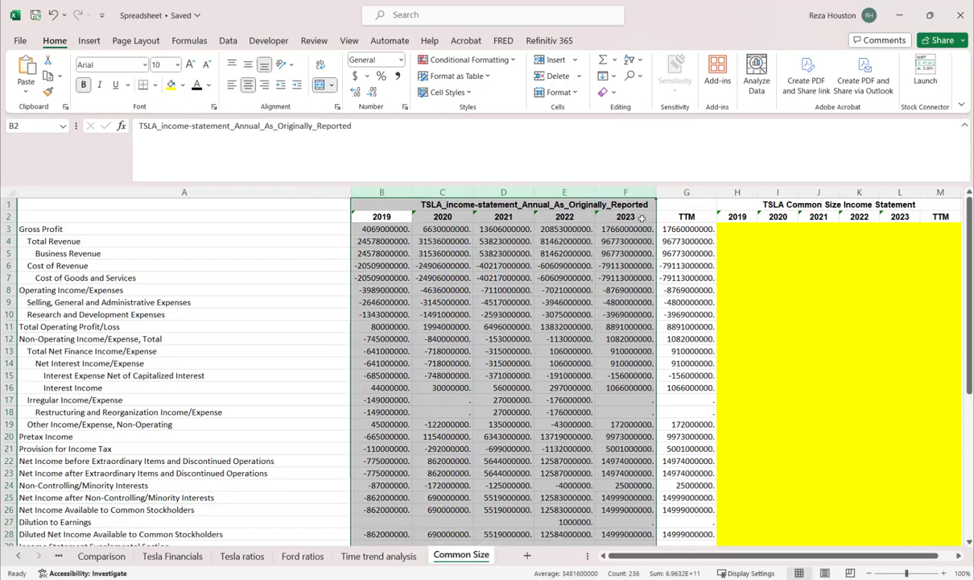
left_click(389, 230)
scroll(347, 246, "up", 1)
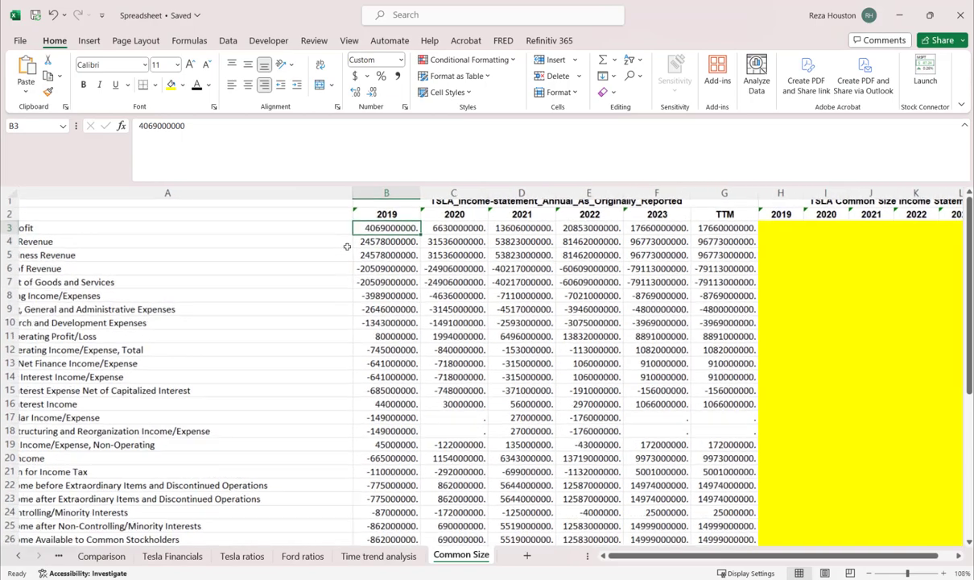
scroll(347, 247, "up", 1)
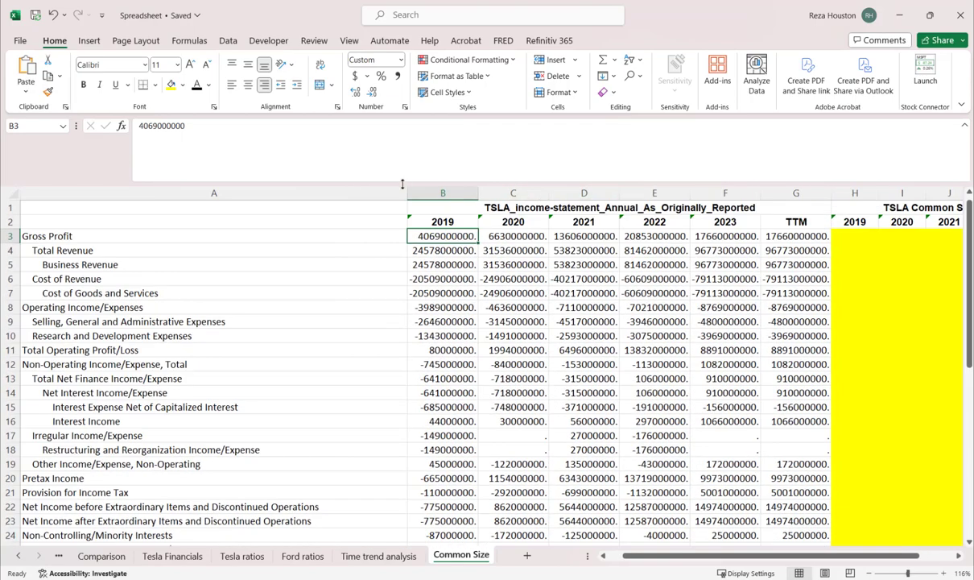
left_click(368, 188)
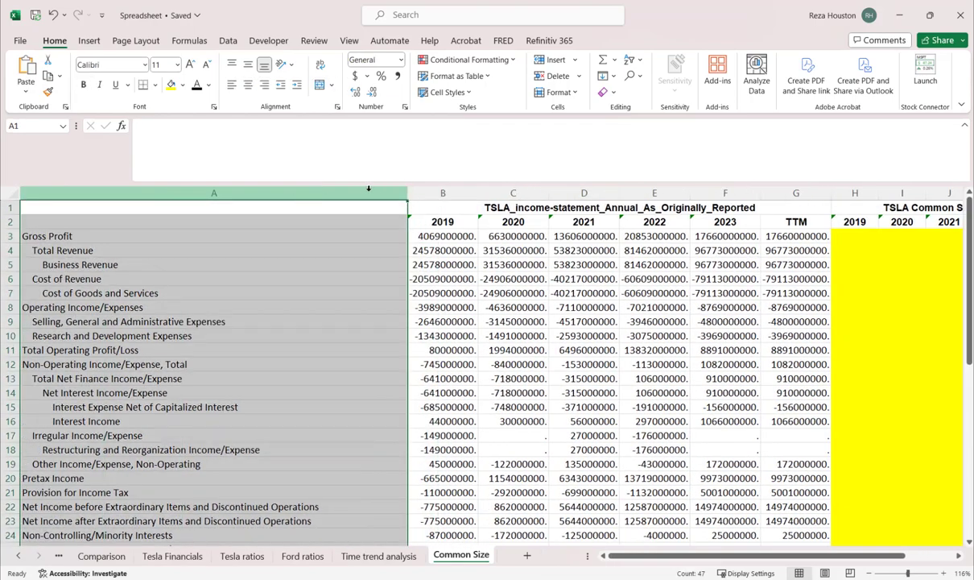
left_click_drag(405, 194, 324, 198)
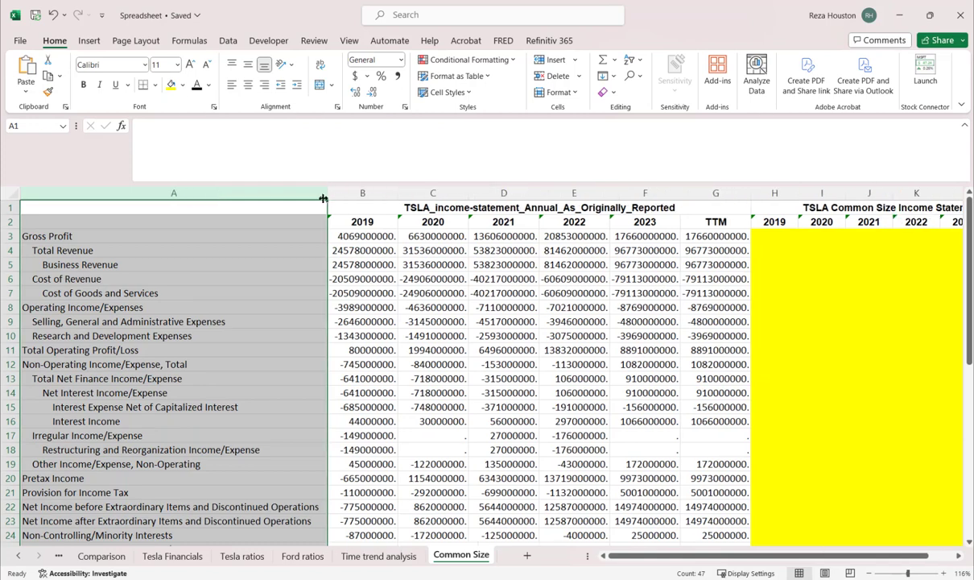
Hide the Gross Profit row (row 3) so that Total Revenue comes directly under the year headers
left_click(779, 239)
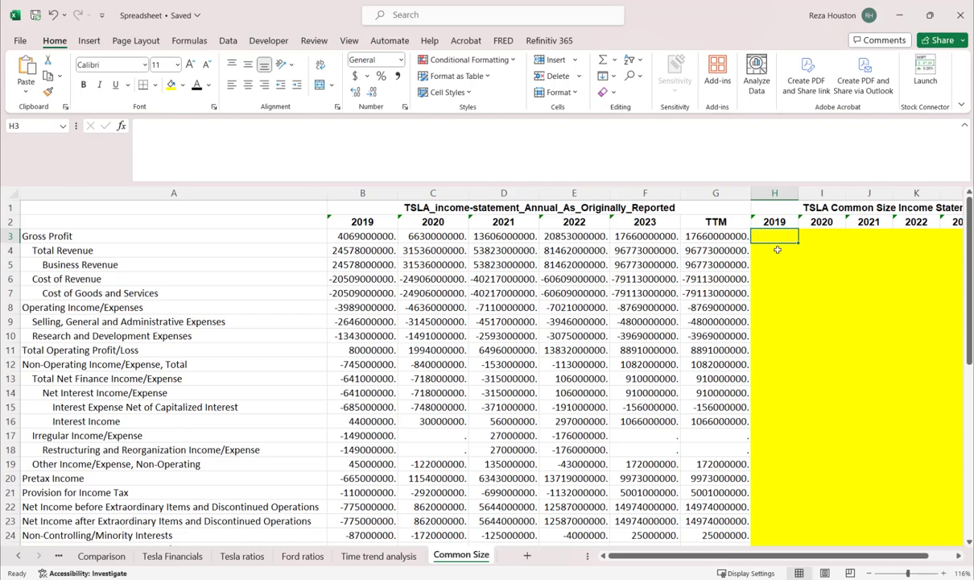
left_click(774, 258)
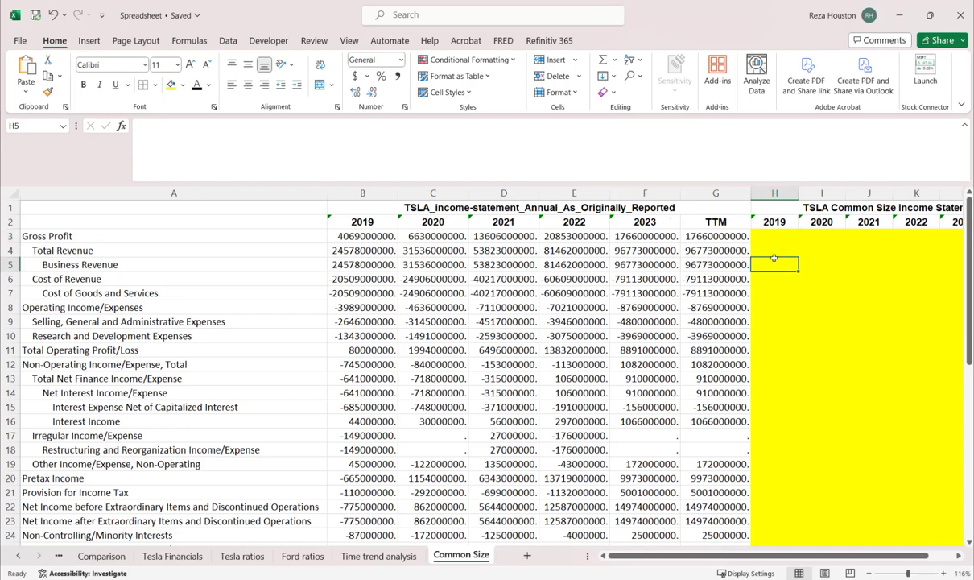
left_click(774, 246)
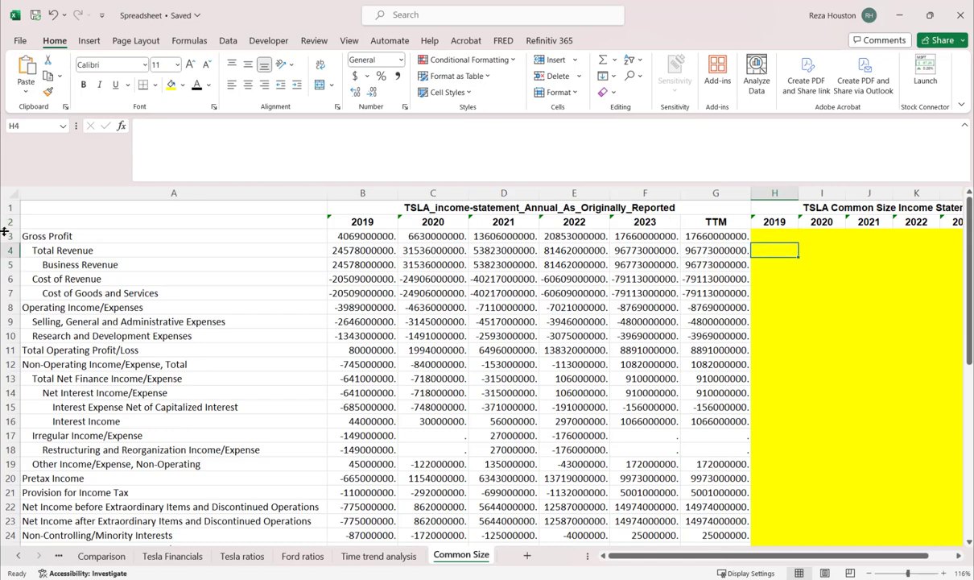
left_click(345, 248)
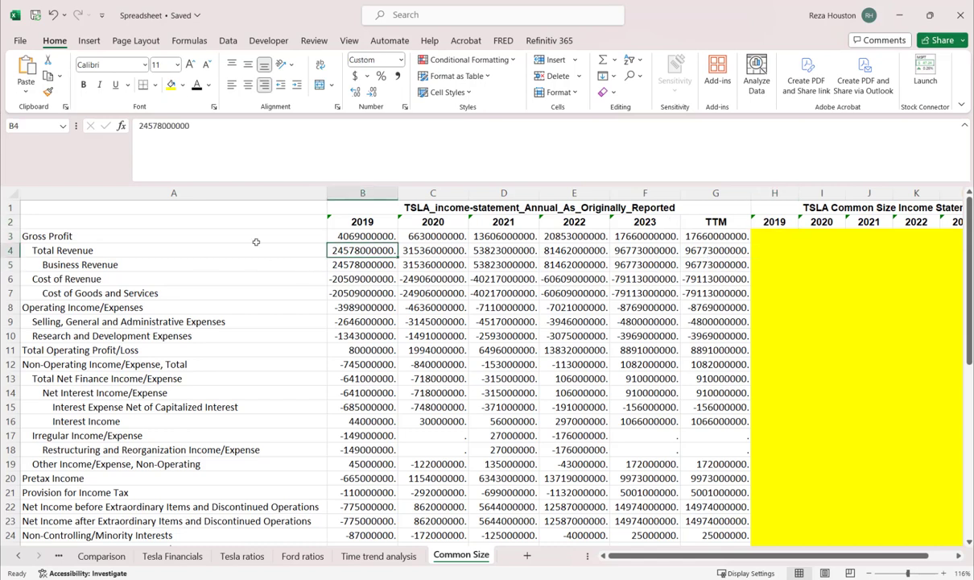
left_click(8, 236)
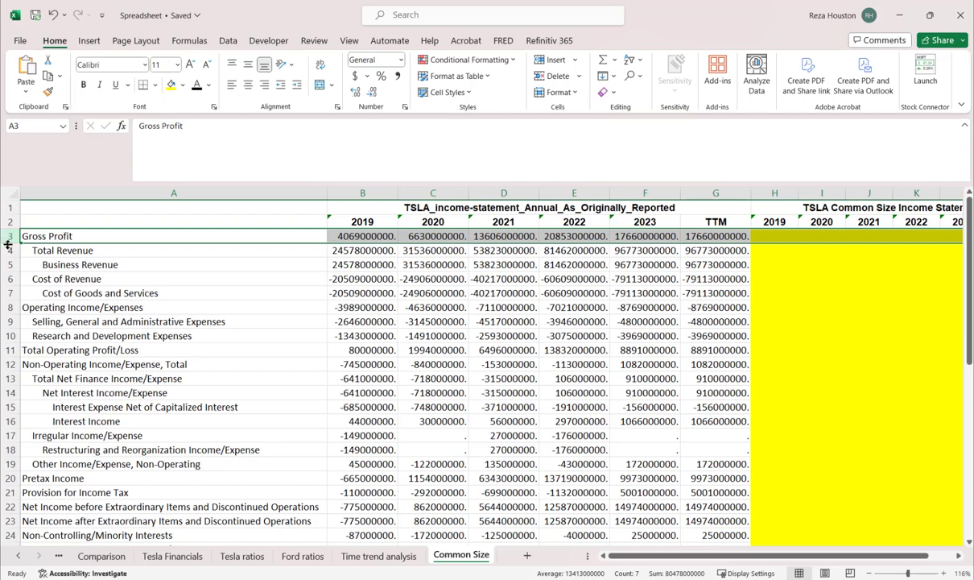
left_click_drag(7, 244, 7, 225)
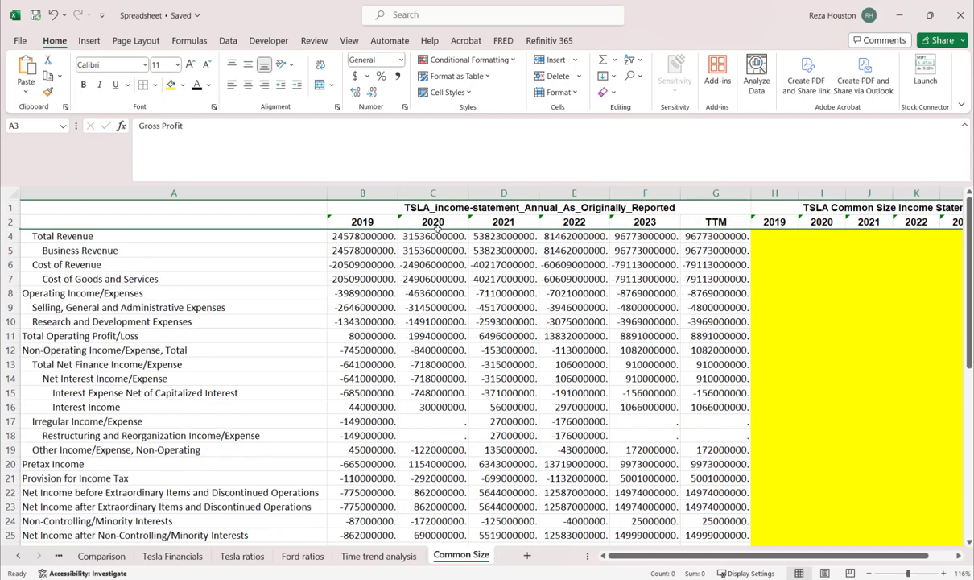
Enter the formula =B4/B$4 in H4 to express 2019 Total Revenue as a share of revenue, with the divisor's row fixed
left_click(769, 235)
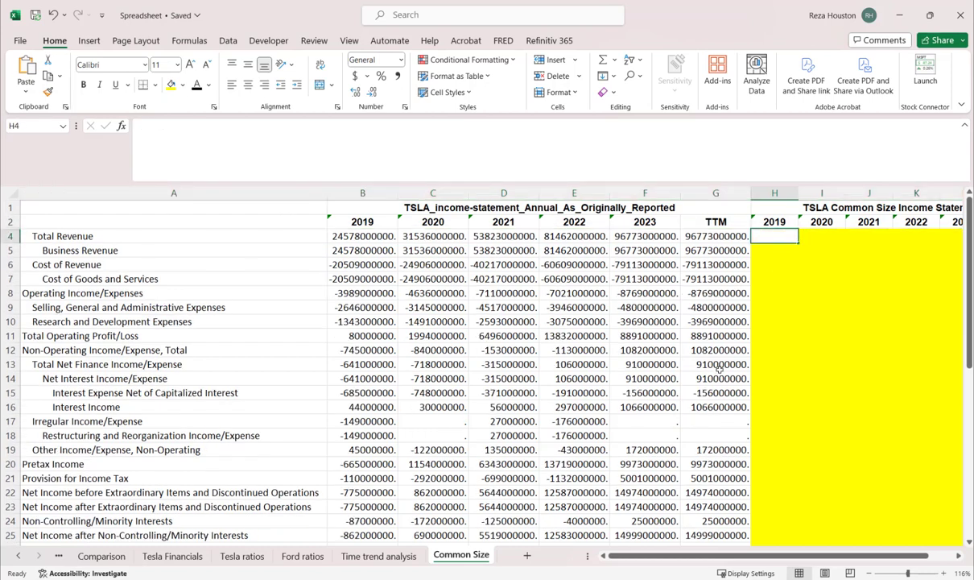
type("=")
left_click(351, 235)
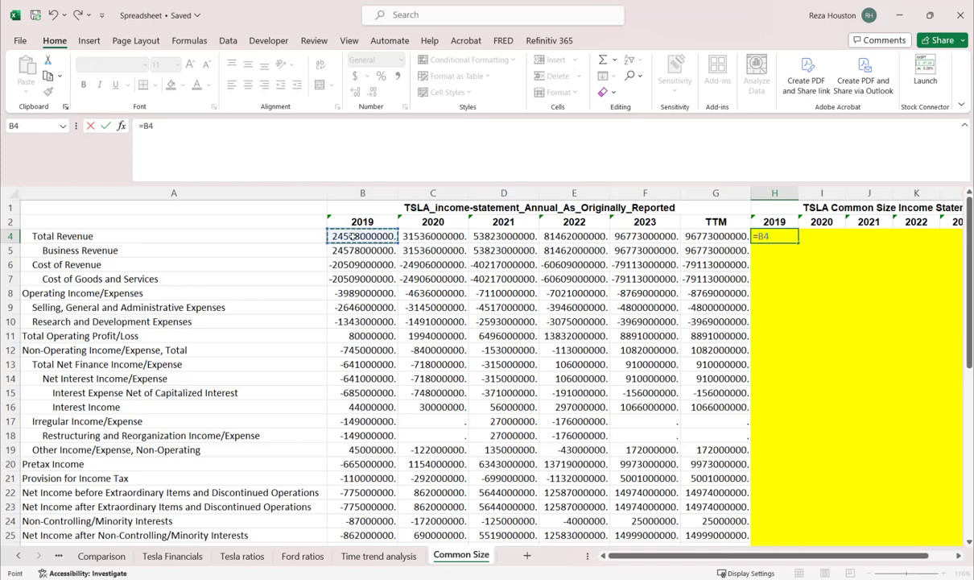
type("/")
left_click(362, 236)
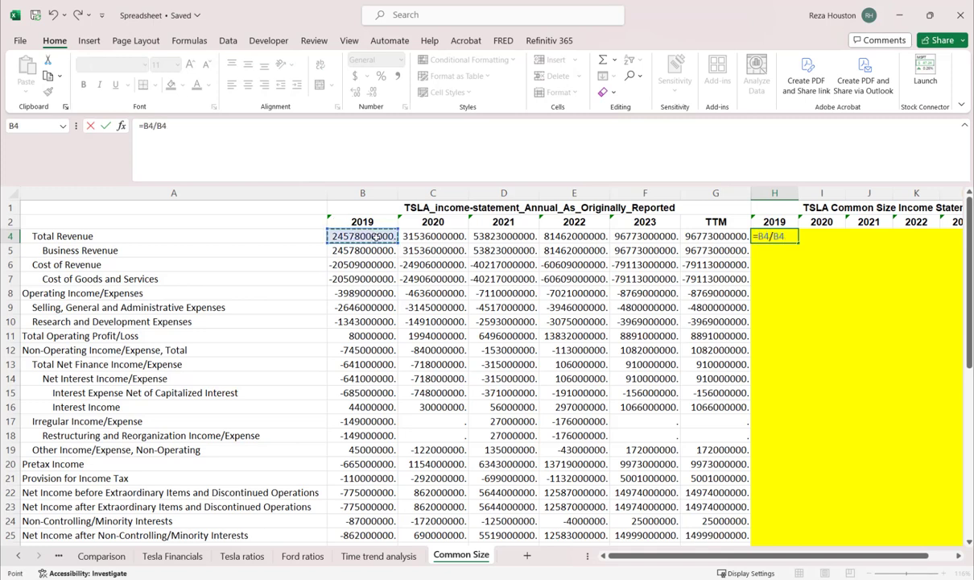
left_click(774, 236)
type("$")
key("Return")
Format the 2019 Total Revenue ratio in H4 as a percentage with two decimal places
left_click(776, 236)
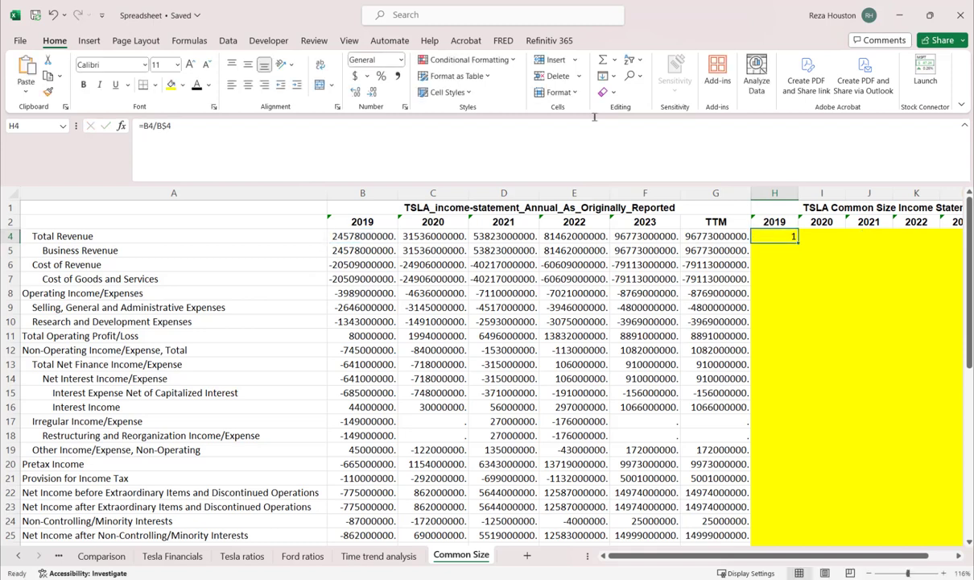
left_click(379, 76)
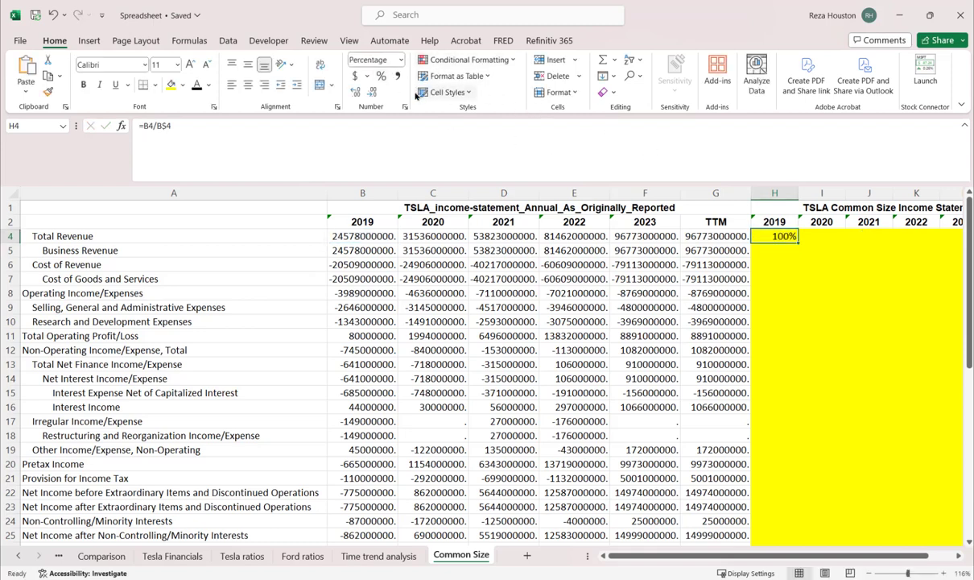
left_click(355, 91)
left_click(355, 91)
Fill the H4 common-size formula across all years through TTM (column M) and down to row 33
left_click_drag(799, 246, 709, 246)
scroll(790, 230, "down", 2, "ctrl")
left_click_drag(790, 232, 796, 408)
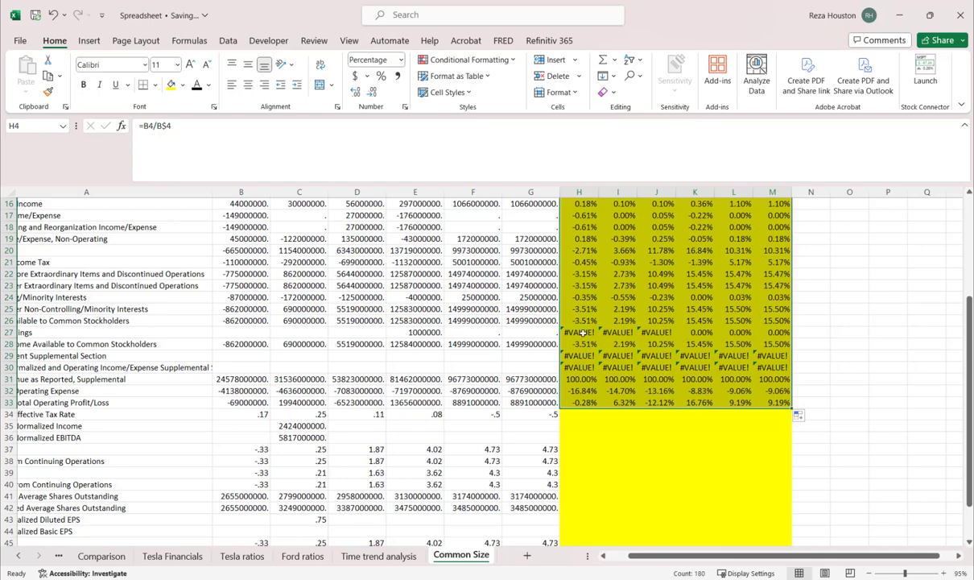
Clear the common-size cells in row 27 (Dilution to Earnings) and in heading rows 29 and 30, columns H to M
left_click_drag(581, 331, 771, 332)
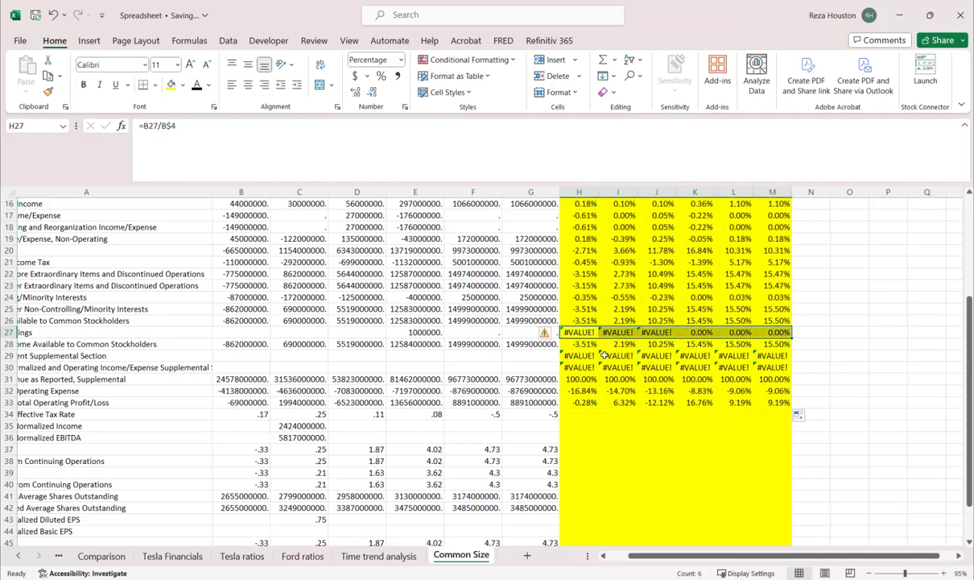
left_click_drag(578, 355, 758, 367)
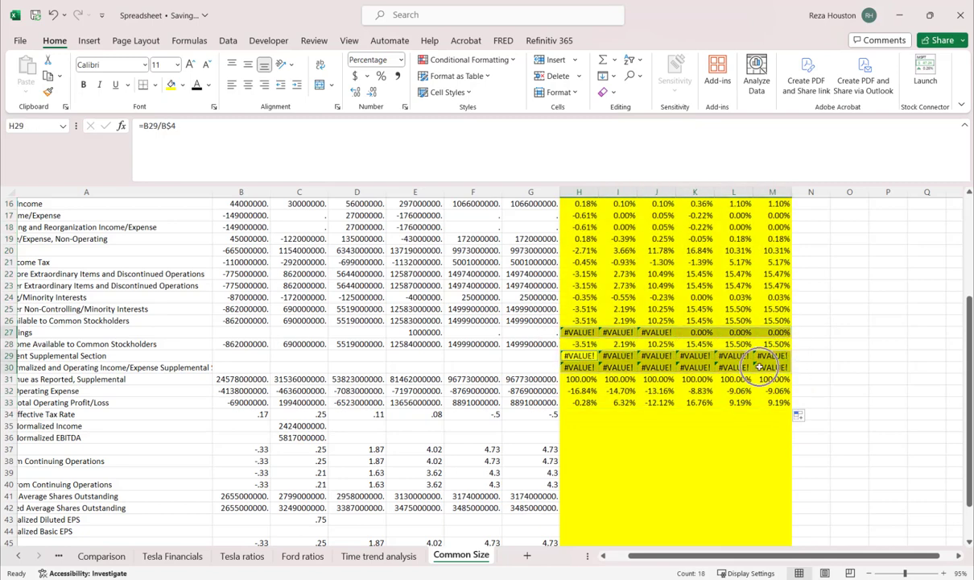
key("Delete")
Review the common-size income statement, checking the 2019 Total Revenue and Cost of Revenue formulas against their line items
left_click_drag(579, 227, 520, 78)
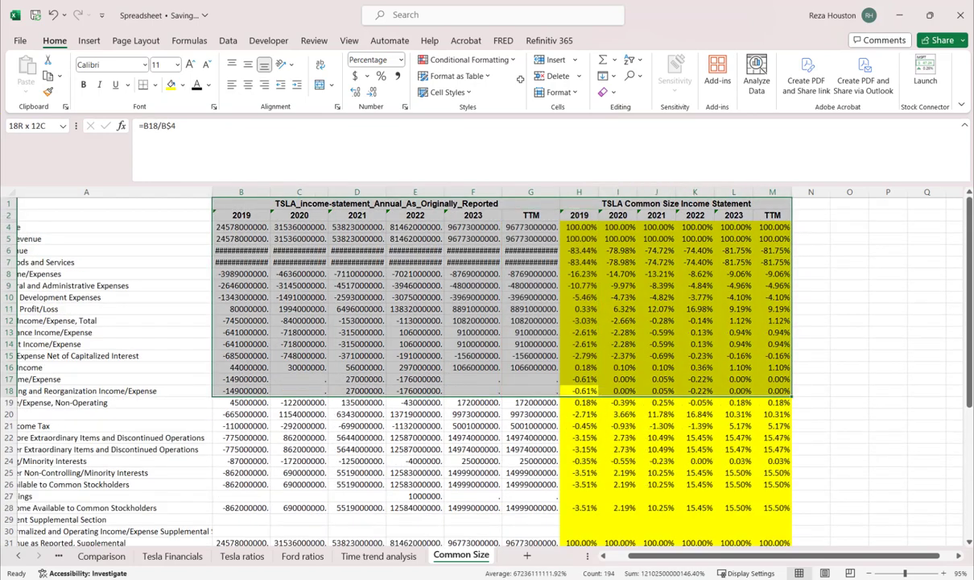
left_click(592, 227)
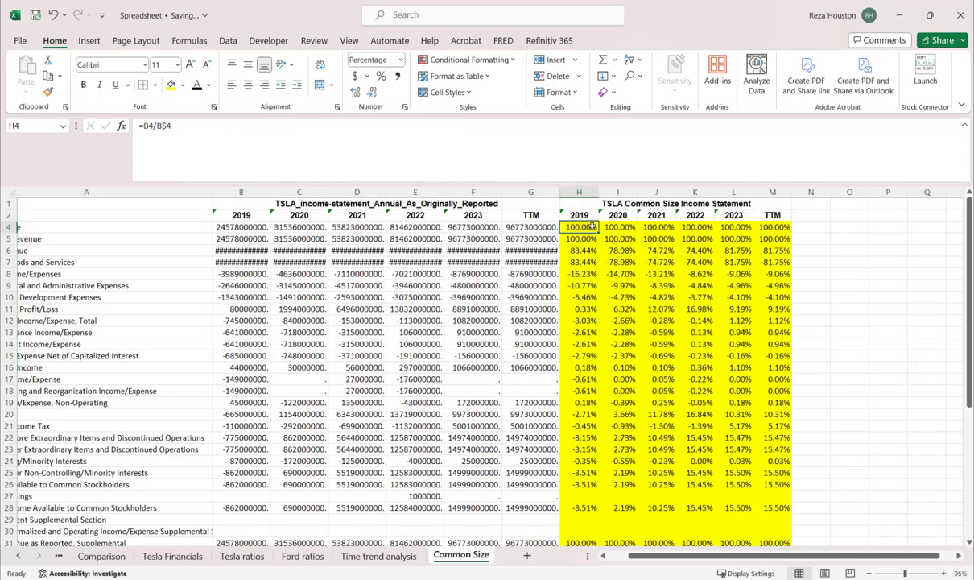
left_click(122, 236)
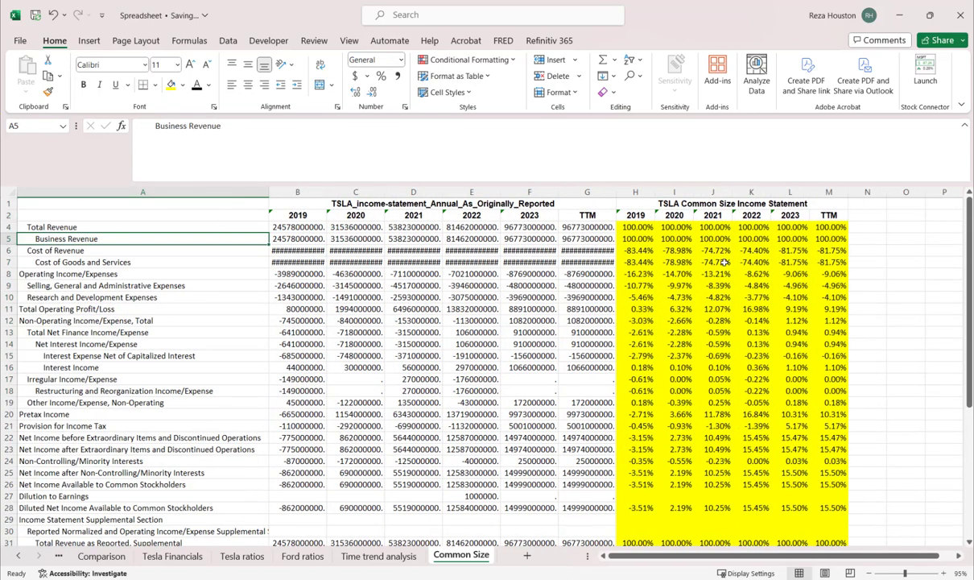
left_click(636, 228)
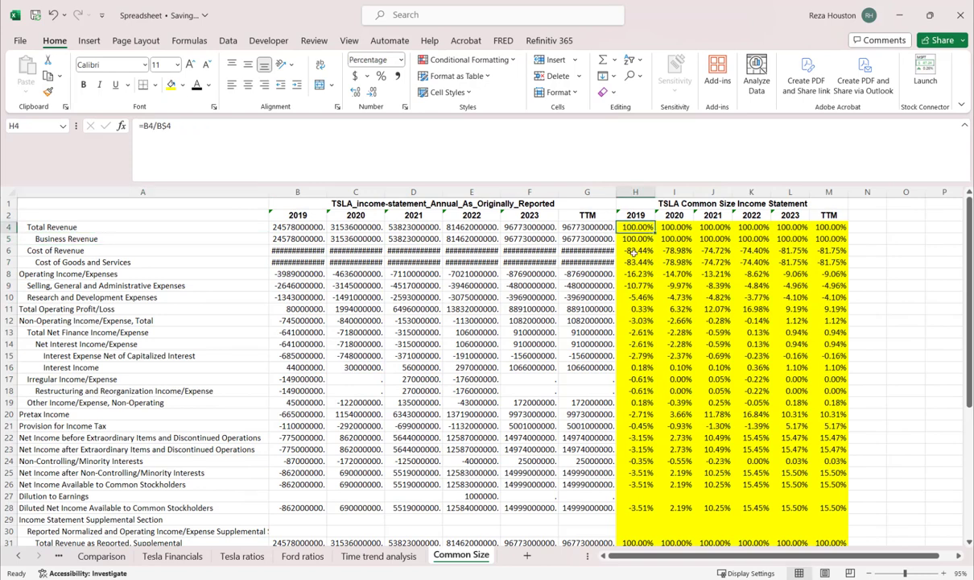
left_click(632, 250)
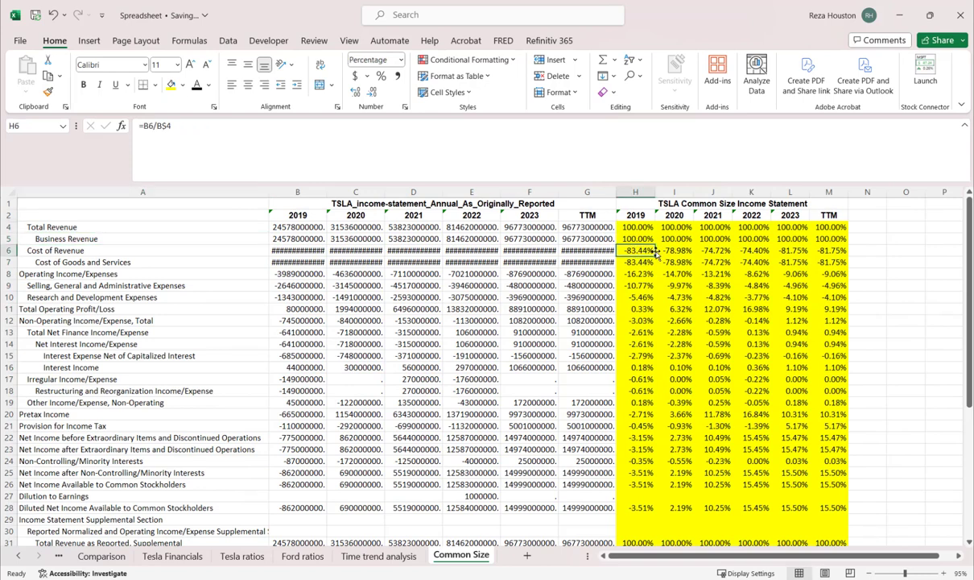
left_click(625, 228)
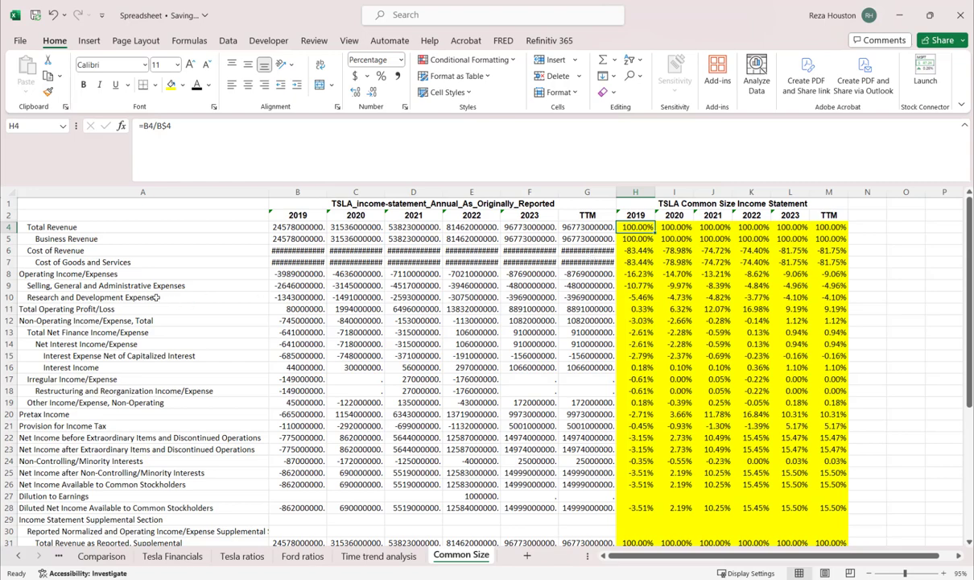
Hide the original income statement columns B through G so the common-size percentages sit beside the line-item labels
left_click_drag(561, 192, 242, 192)
left_click_drag(80, 262, 81, 227)
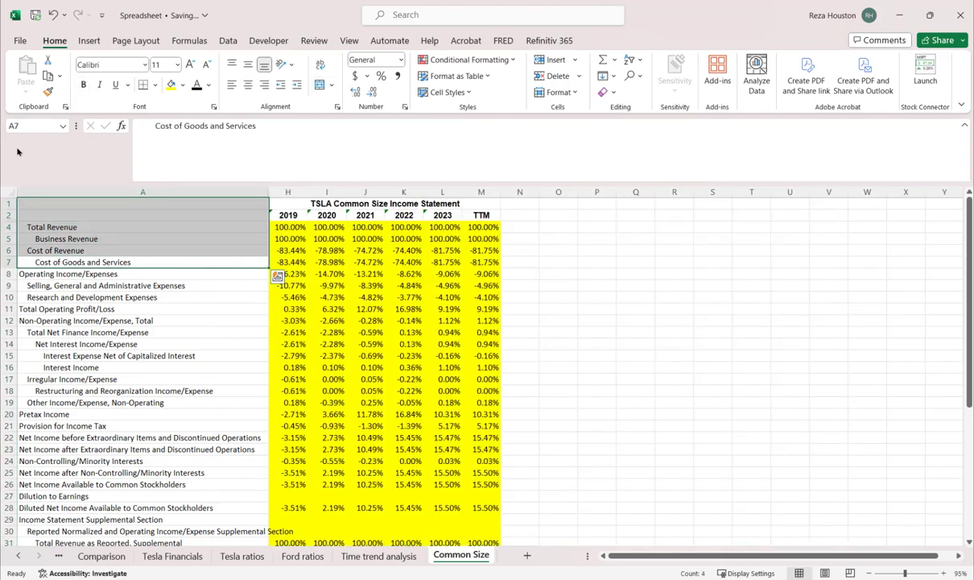
scroll(119, 247, "up", 5)
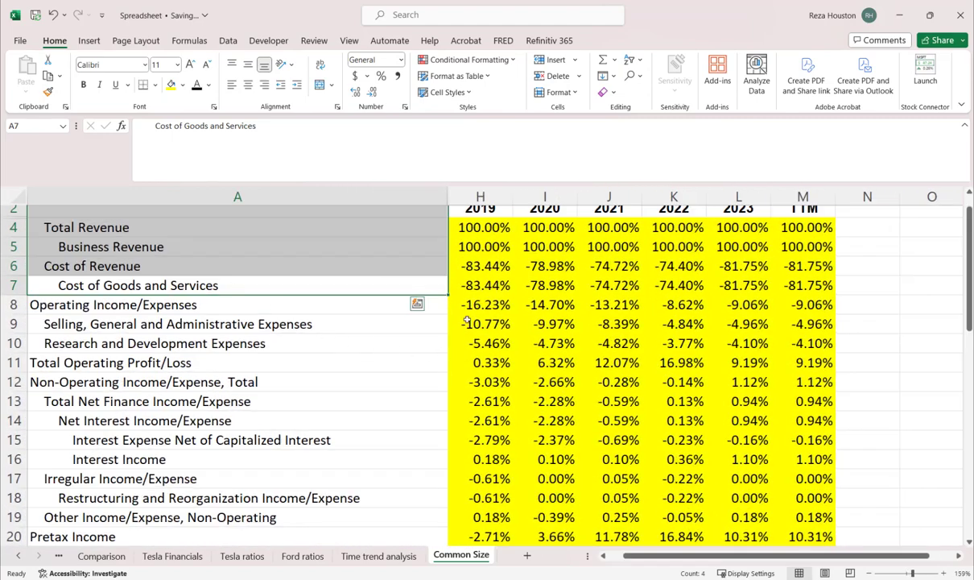
left_click(216, 191)
left_click(195, 211)
key("Up")
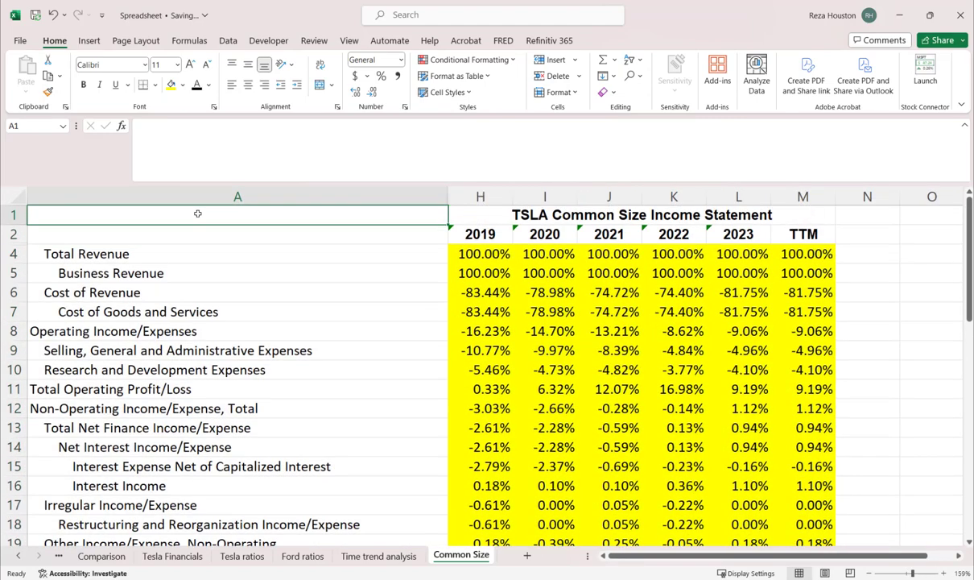
Compare Tesla's common-size Cost of Revenue for 2019 and 2023, and review the rows down to Net Income before Extraordinary Items
left_click(465, 294)
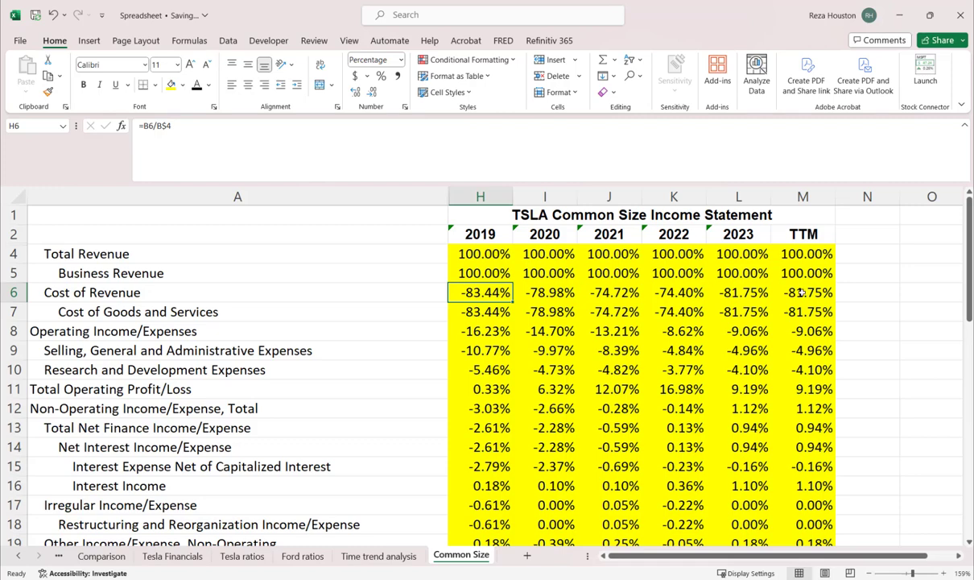
left_click(742, 294)
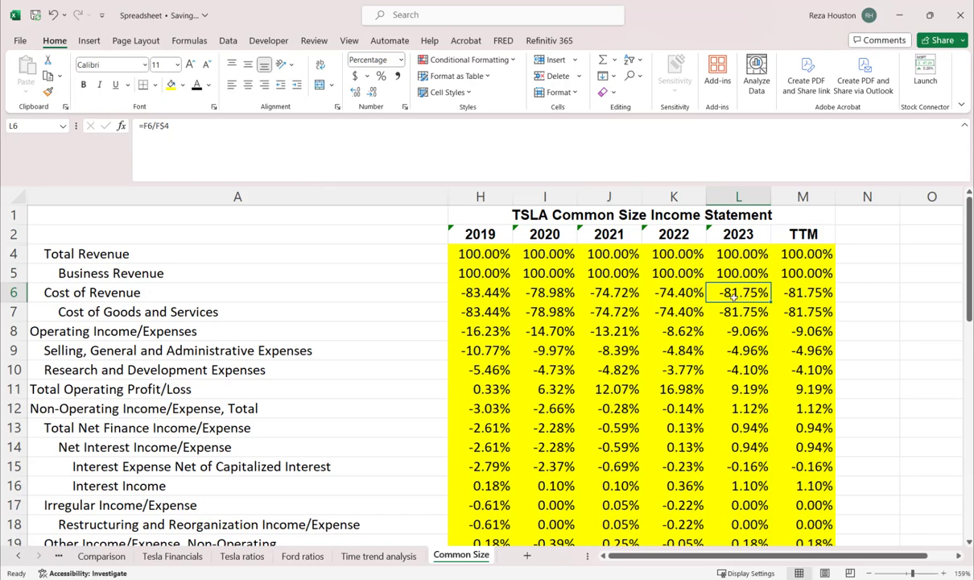
left_click(555, 504)
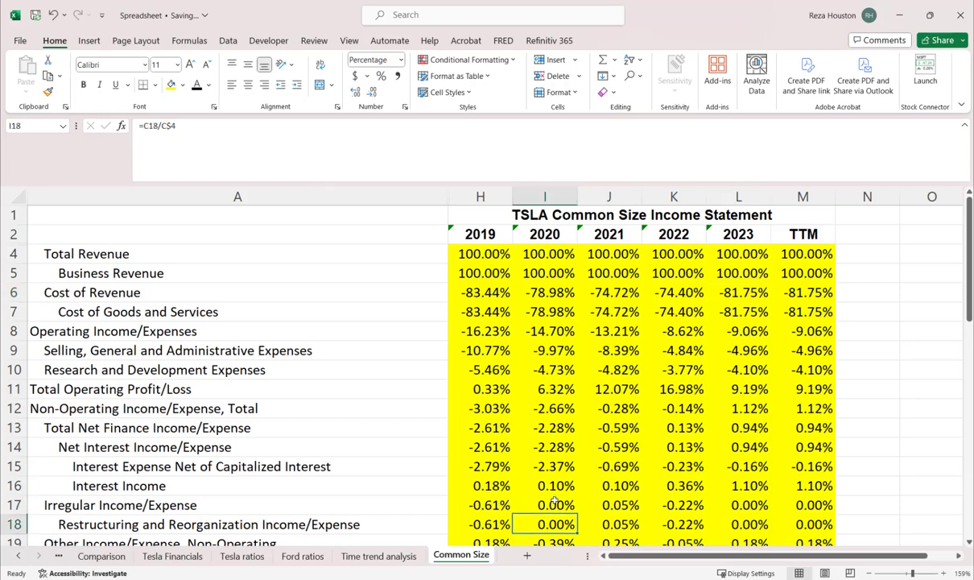
key("Down")
key("Down")
key("Down")
key("Down")
key("Down")
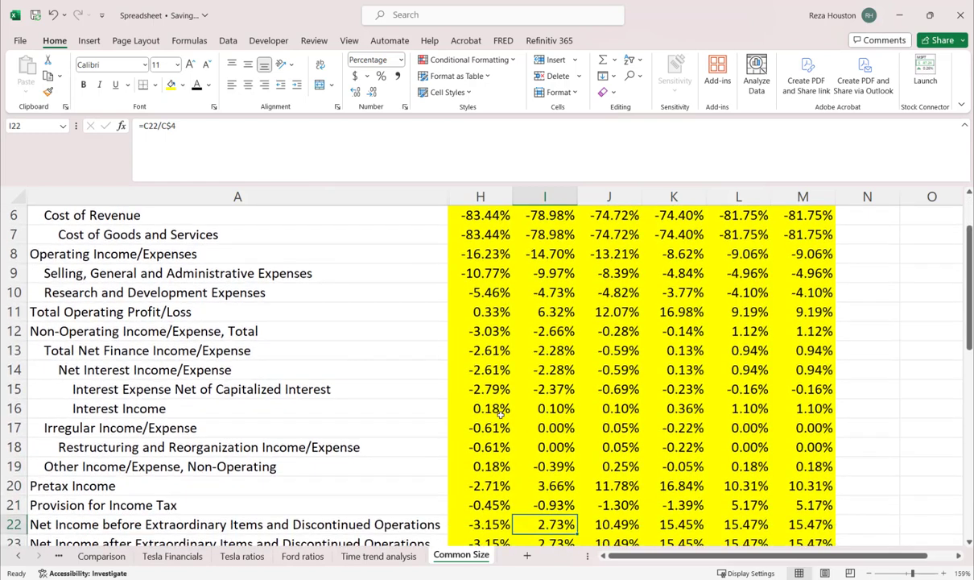
Examine Tesla's common-size Interest Income across 2019 through TTM
left_click_drag(475, 408, 729, 409)
left_click(727, 409)
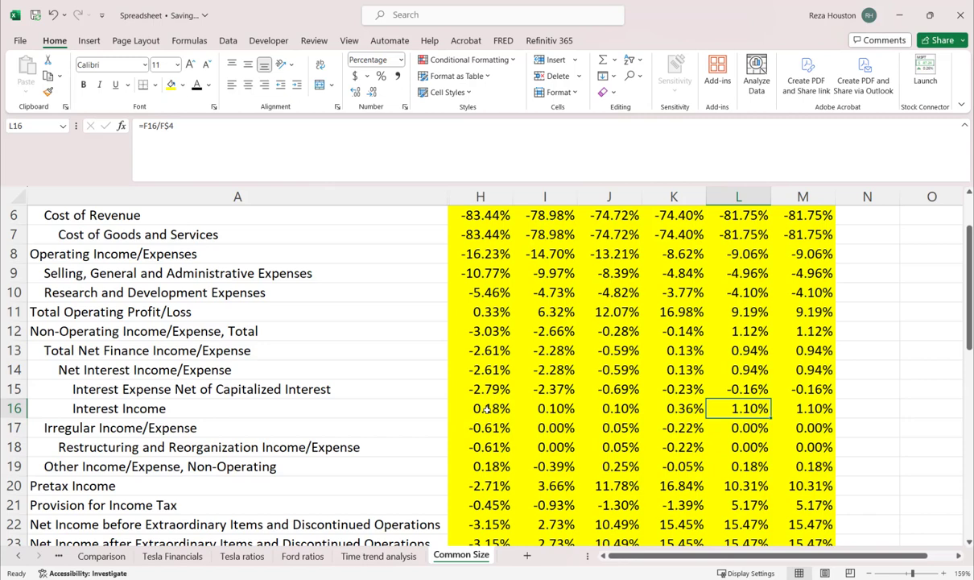
left_click_drag(487, 409, 795, 409)
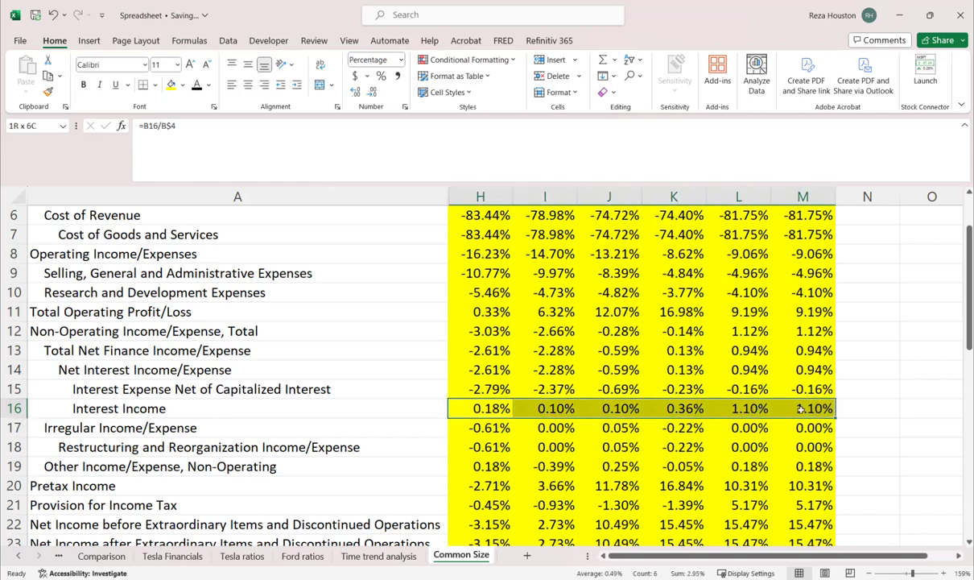
Review the 2019 common-size rows from Other Income/Expense, Non-Operating down to Total Revenue as Reported, Supplemental
left_click(458, 466)
key("Down")
key("Down")
key("Down")
key("Down")
key("Down")
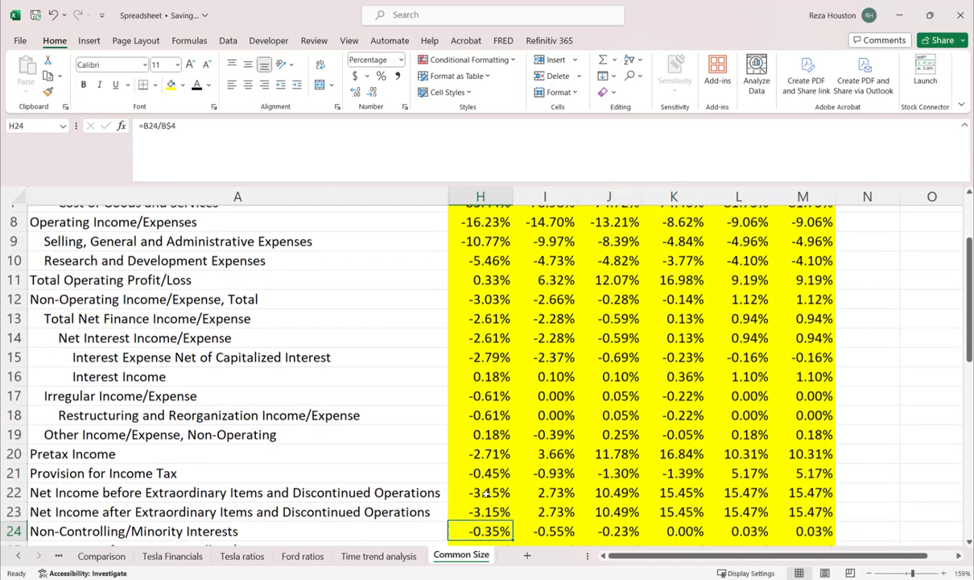
key("Down")
key("Down")
key("Down")
key("Down")
key("Down")
key("Down")
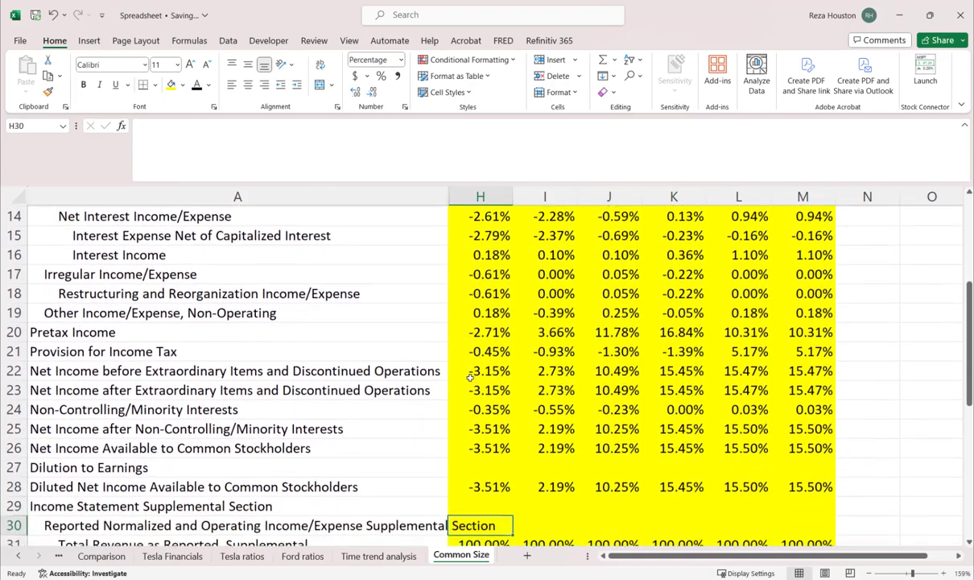
key("Down")
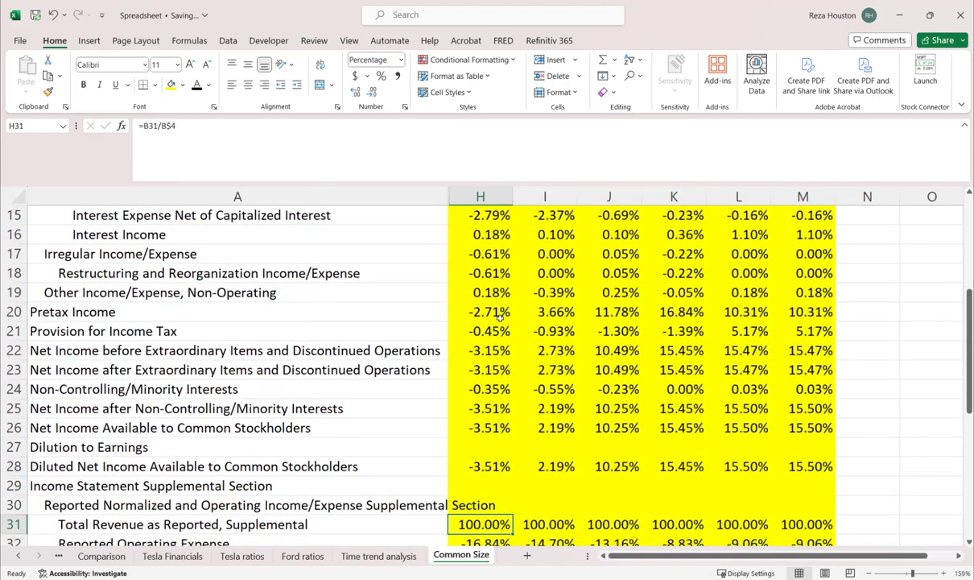
Compare the common-size Net Income before Extraordinary Items and Discontinued Operations across 2019 to 2023
left_click(487, 351)
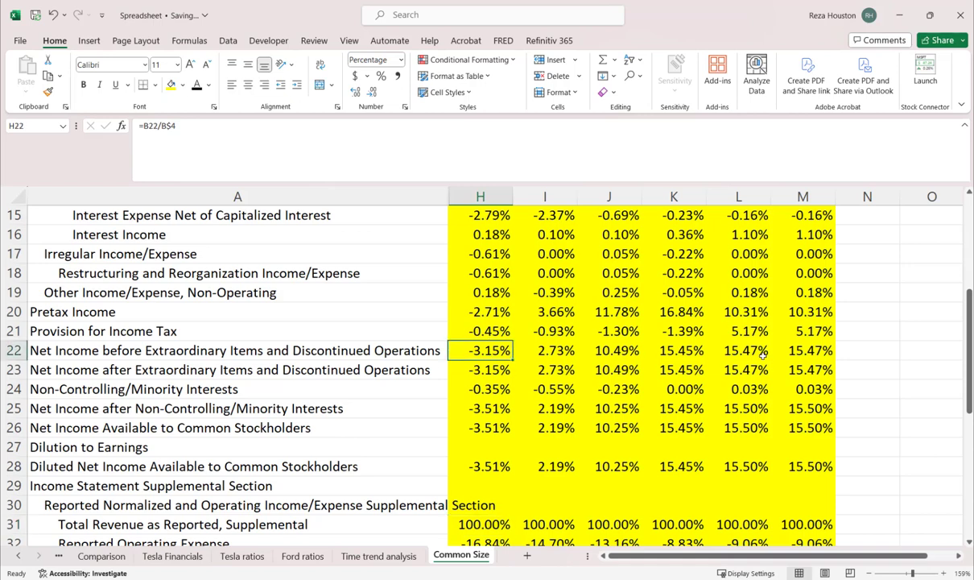
left_click_drag(724, 347, 555, 348)
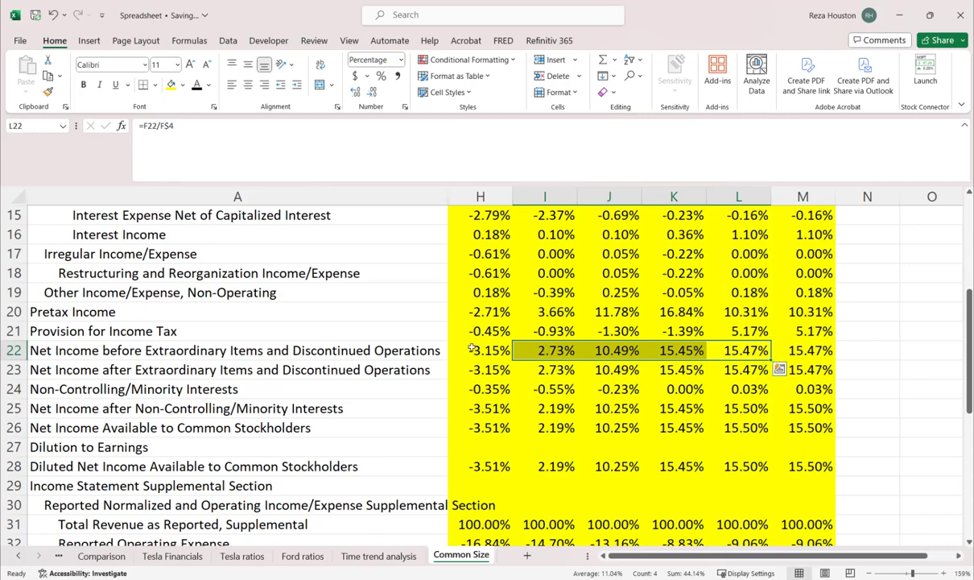
left_click_drag(460, 348, 765, 349)
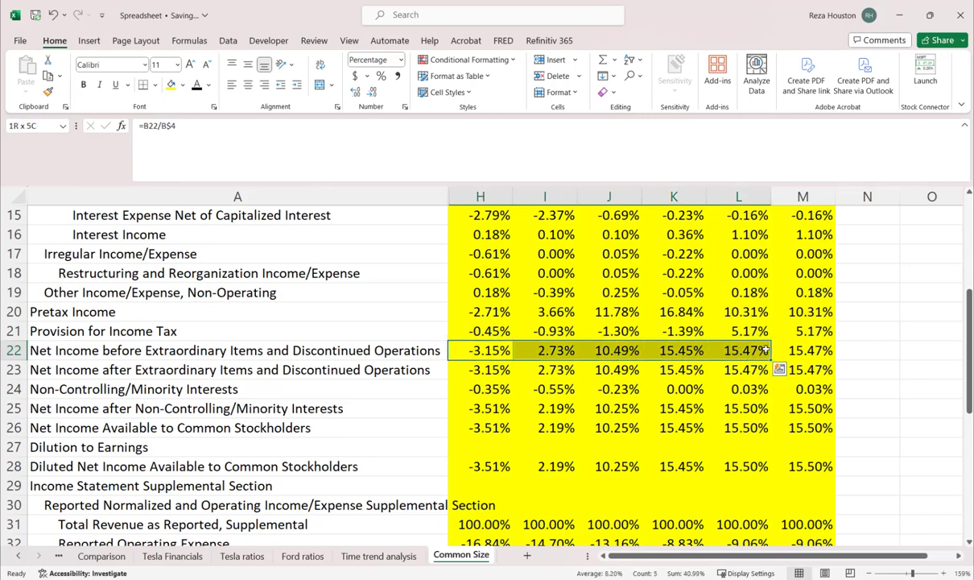
left_click_drag(765, 348, 765, 349)
Check the 2019 Total Revenue base and examine the common-size Cost of Revenue from 2019 to 2023
scroll(636, 292, "up", 5)
left_click(480, 253)
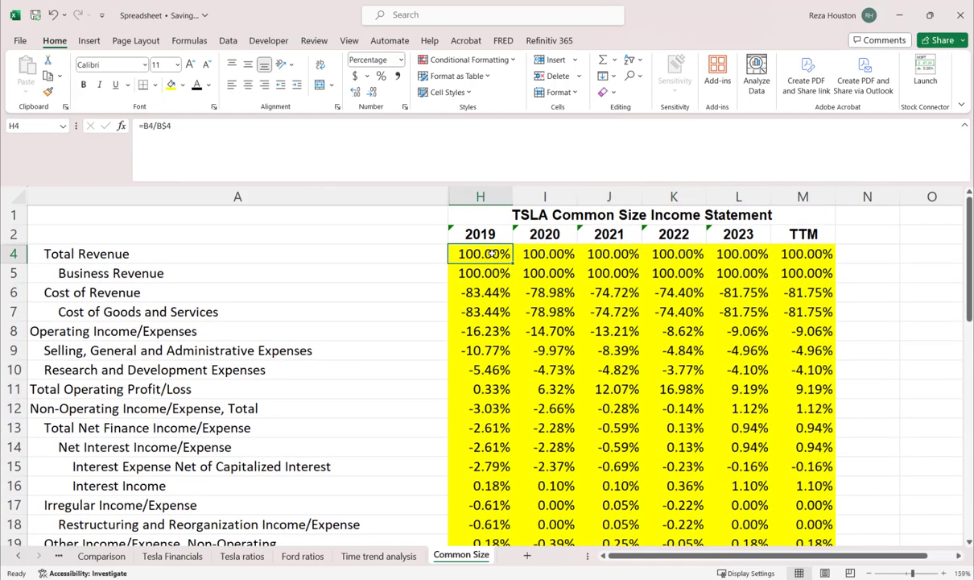
left_click_drag(481, 292, 722, 292)
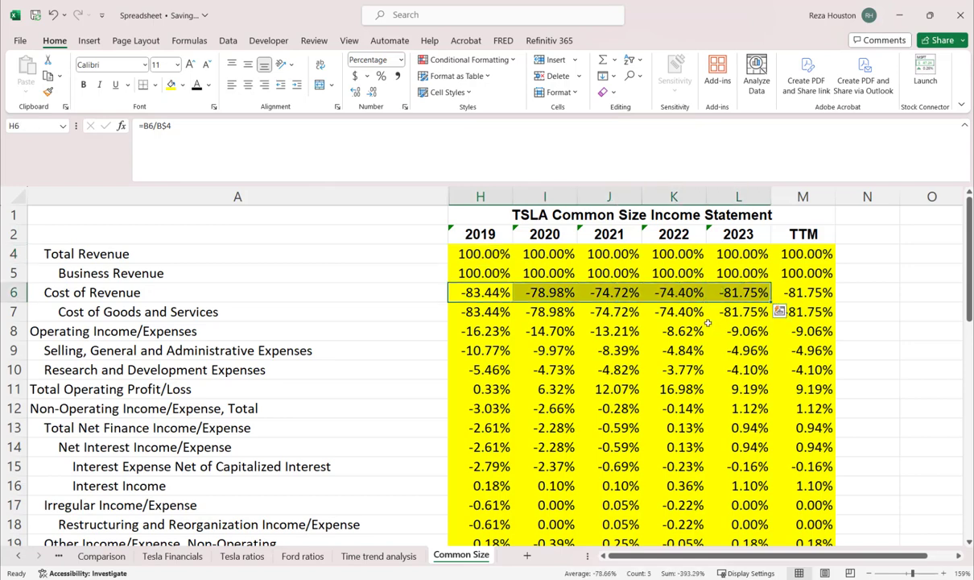